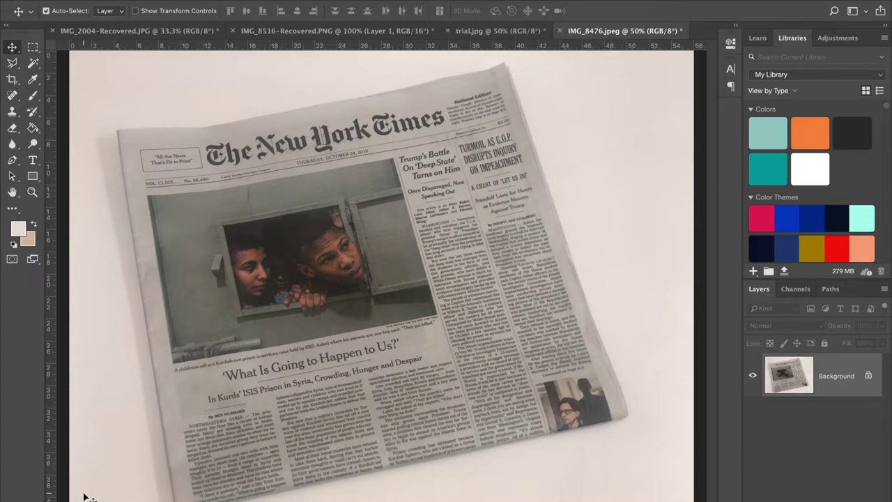
key(ctrl+minus)
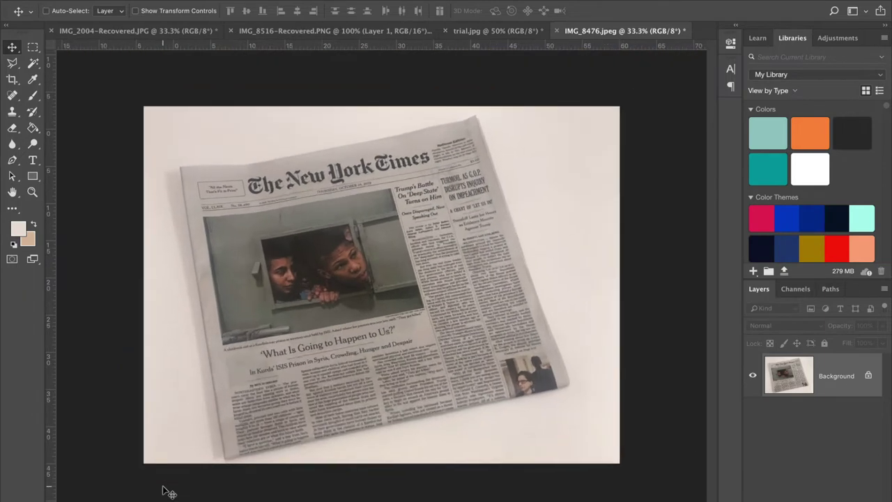
key(ctrl+plus)
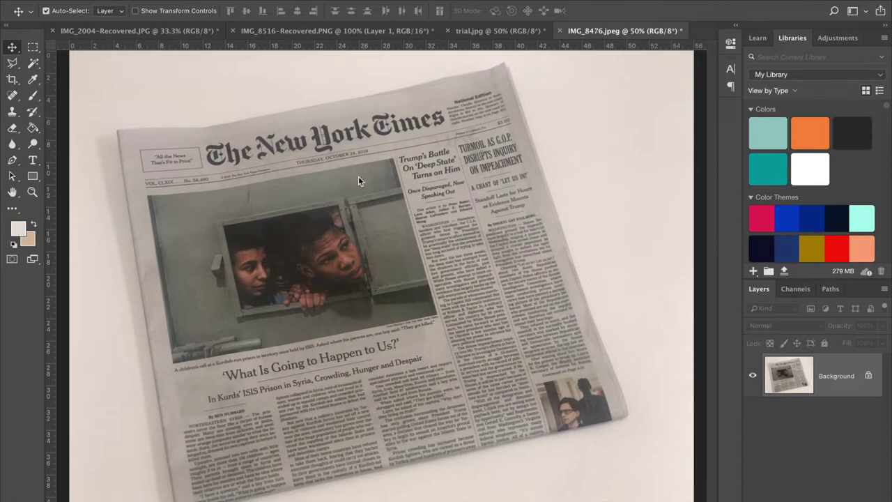
key(ctrl+minus)
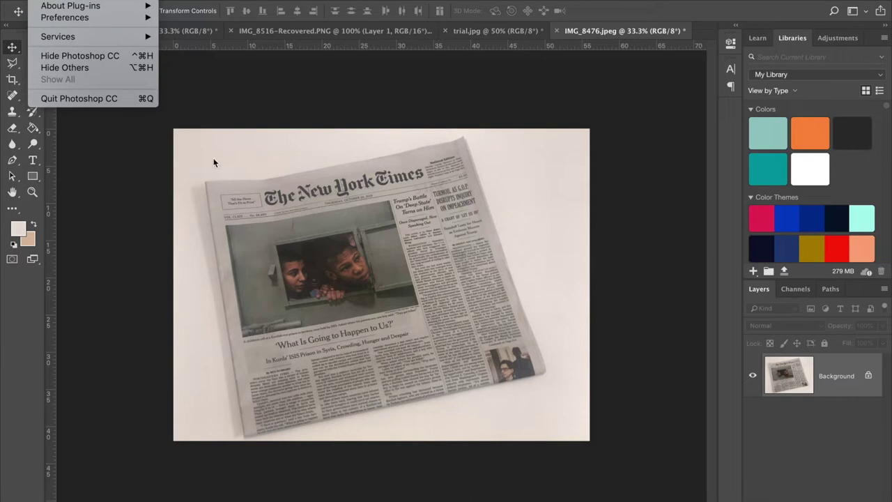
Step: Change the interface color theme to the lightest option in the Interface preferences
click(57, 18)
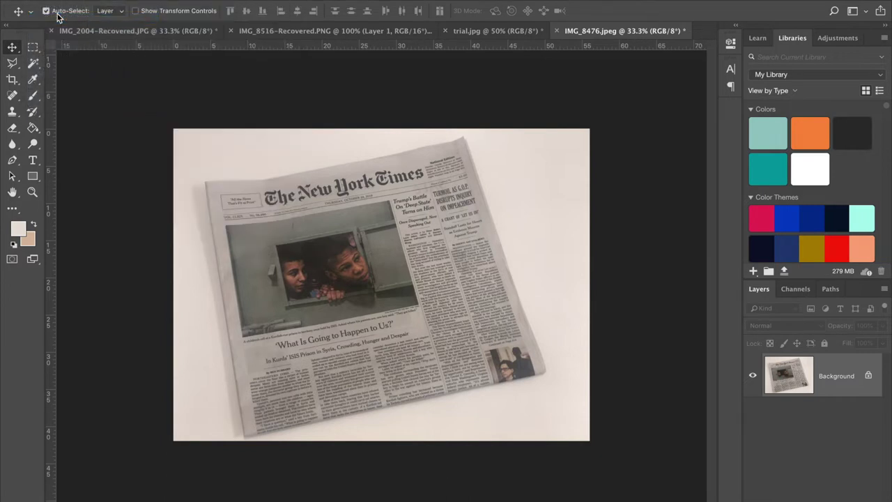
click(69, 2)
mouse_move(80, 17)
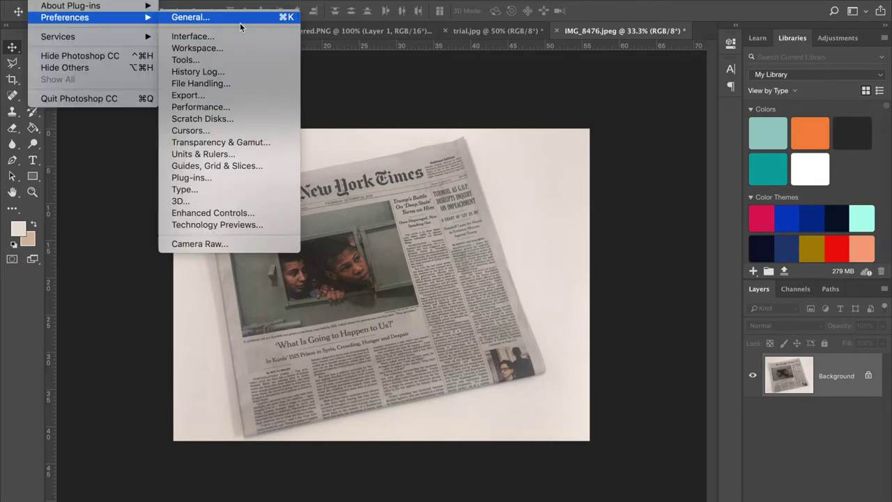
click(236, 41)
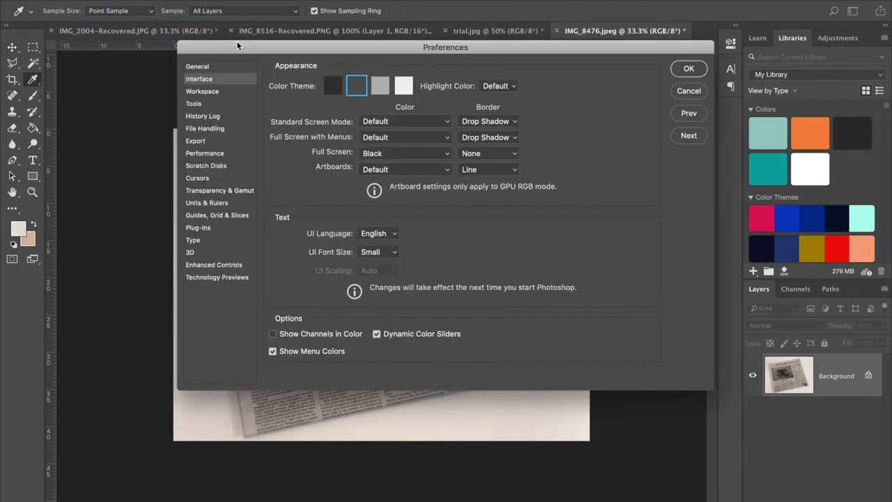
click(379, 87)
click(402, 85)
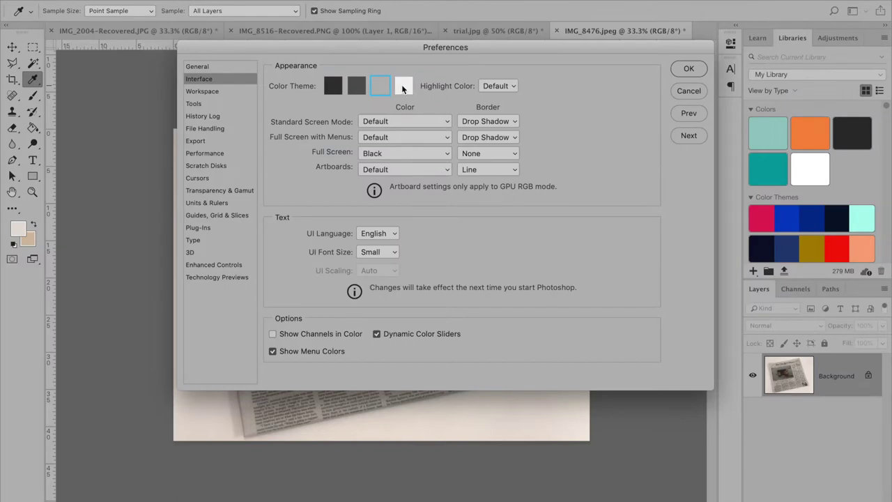
drag(355, 64, 179, 126)
click(514, 148)
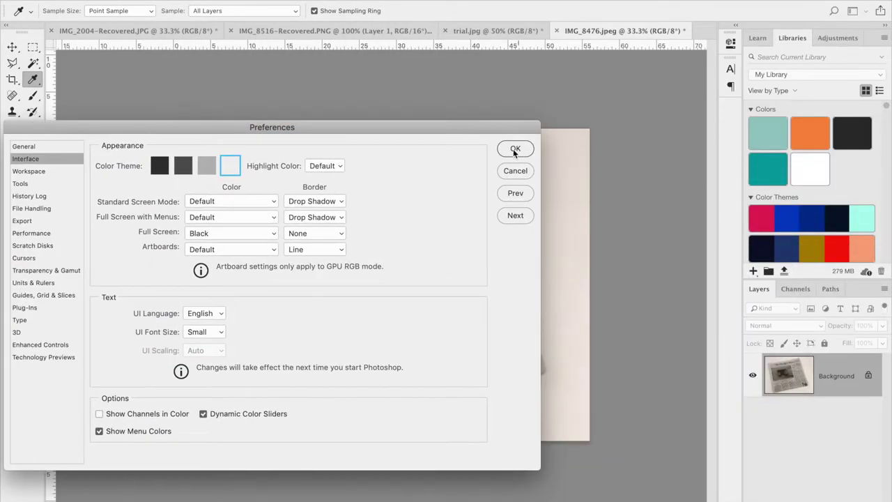
key(v)
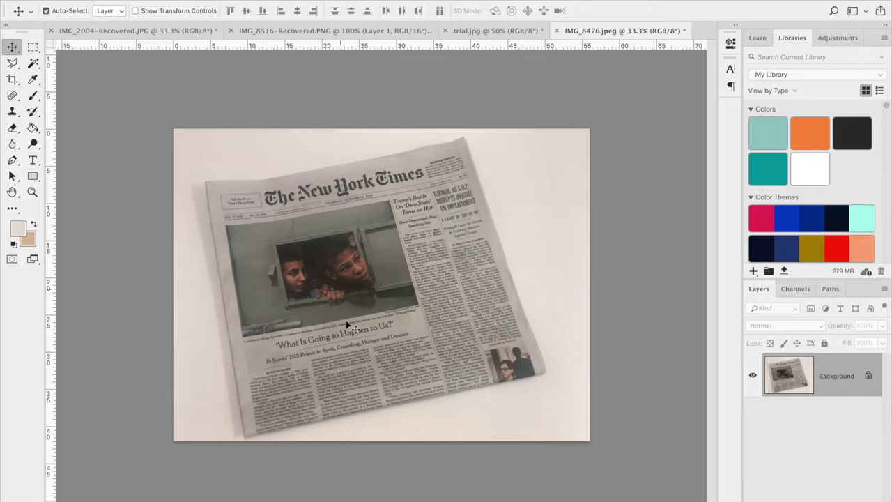
Step: Open a Levels adjustment and set the white point by sampling the backdrop beside the newspaper's upper-right corner
click(169, 0)
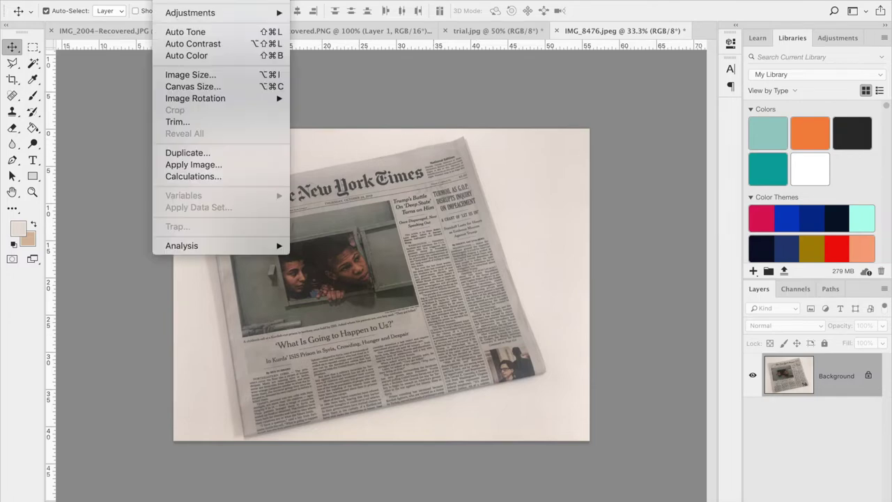
click(133, 167)
click(169, 0)
mouse_move(196, 18)
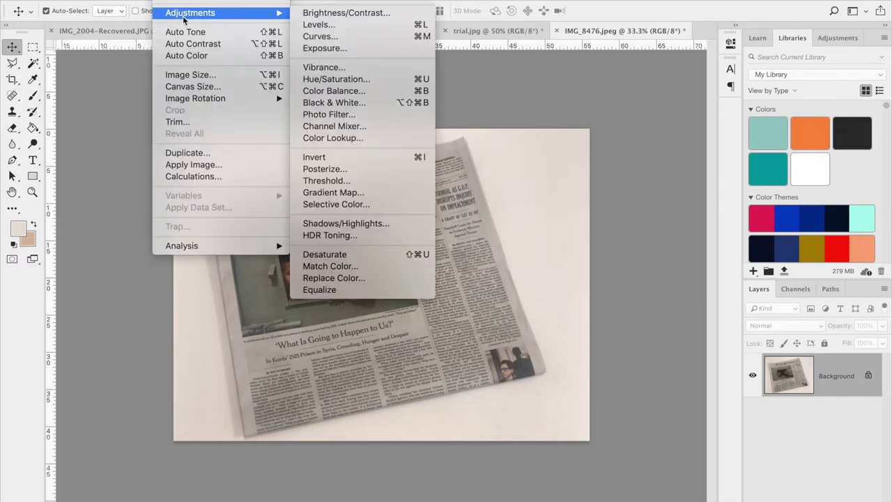
click(319, 24)
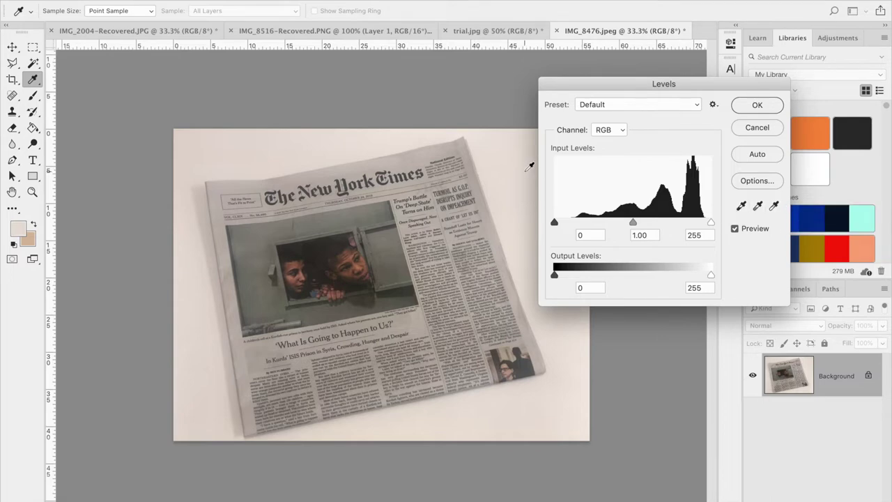
mouse_move(712, 225)
mouse_down()
mouse_move(687, 223)
mouse_move(704, 225)
mouse_up()
click(774, 206)
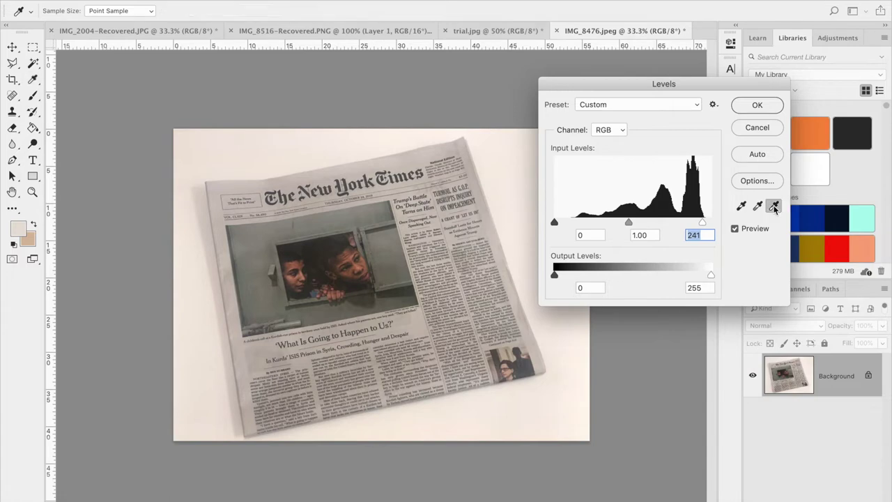
click(488, 146)
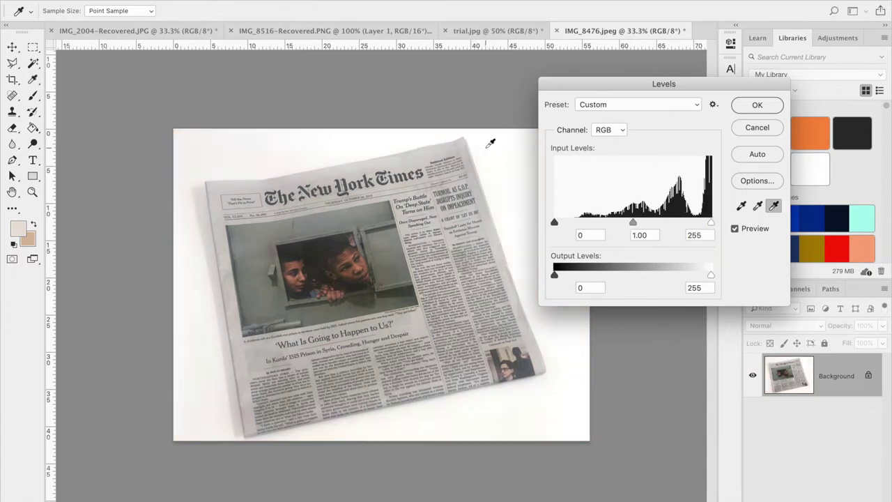
Step: Set the shadow input level to 14 and apply the Levels adjustment
drag(714, 86, 792, 58)
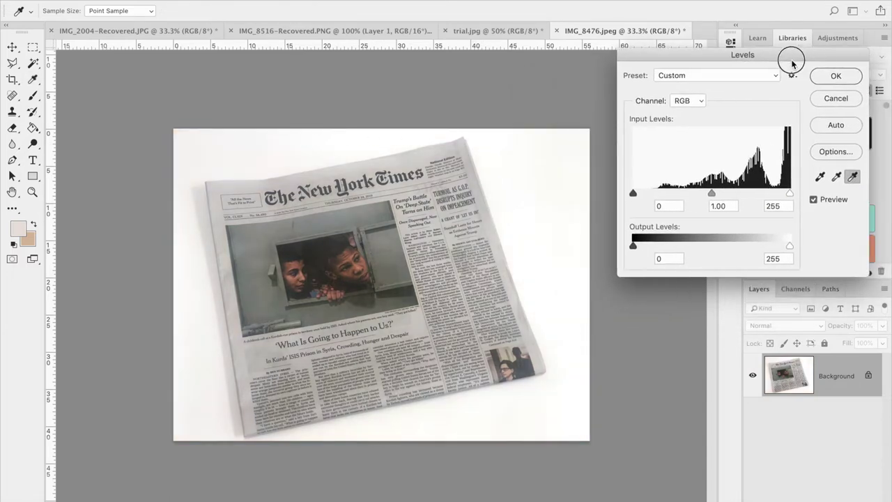
drag(631, 194, 642, 197)
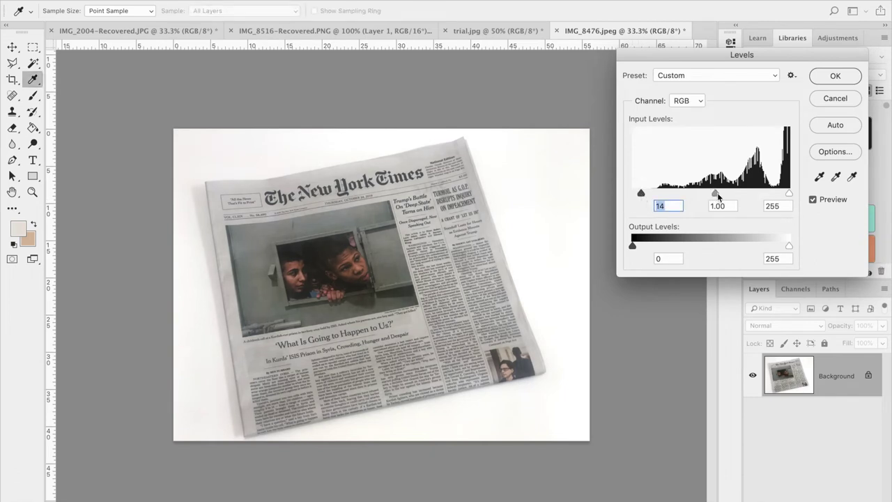
click(716, 193)
click(836, 77)
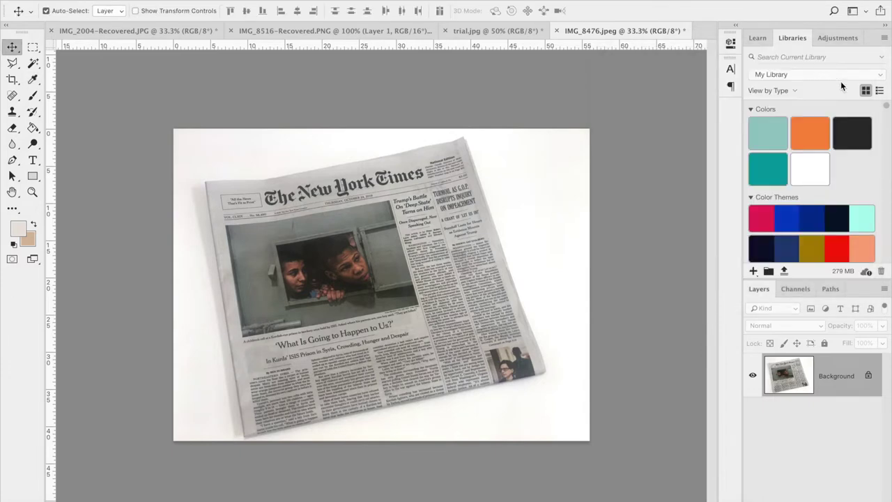
Step: Apply a second Levels adjustment with the white point sampled near the photo's upper-left corner and the midtone level at 0.97
click(167, 1)
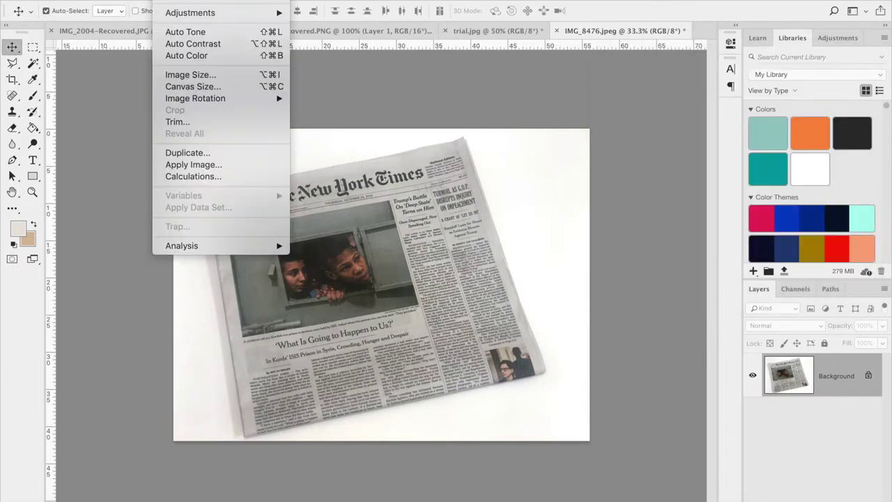
click(365, 123)
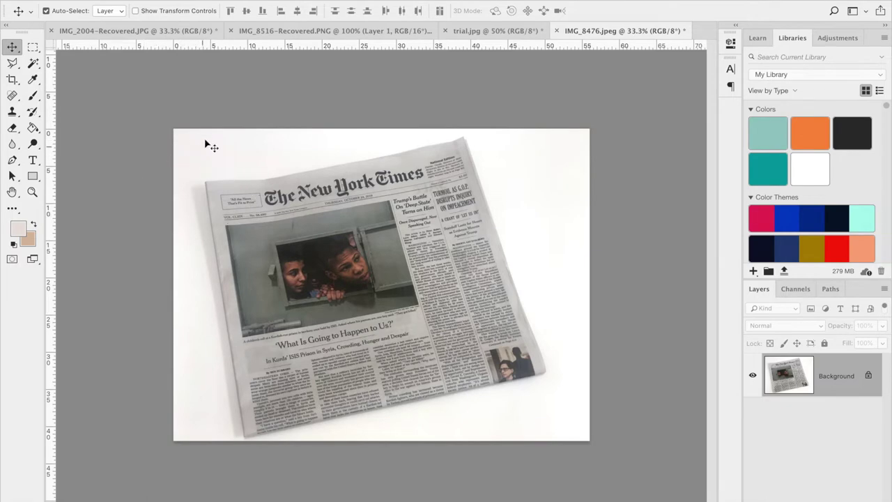
click(171, 0)
mouse_move(265, 9)
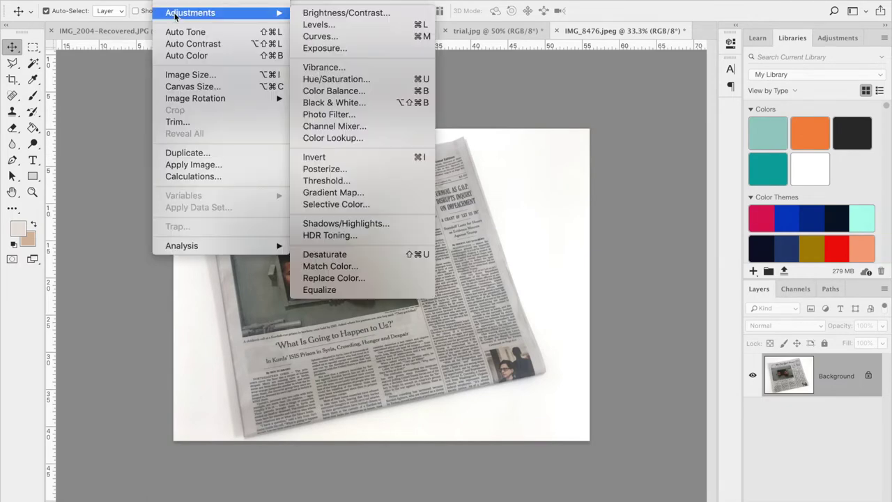
click(336, 33)
click(852, 176)
click(192, 134)
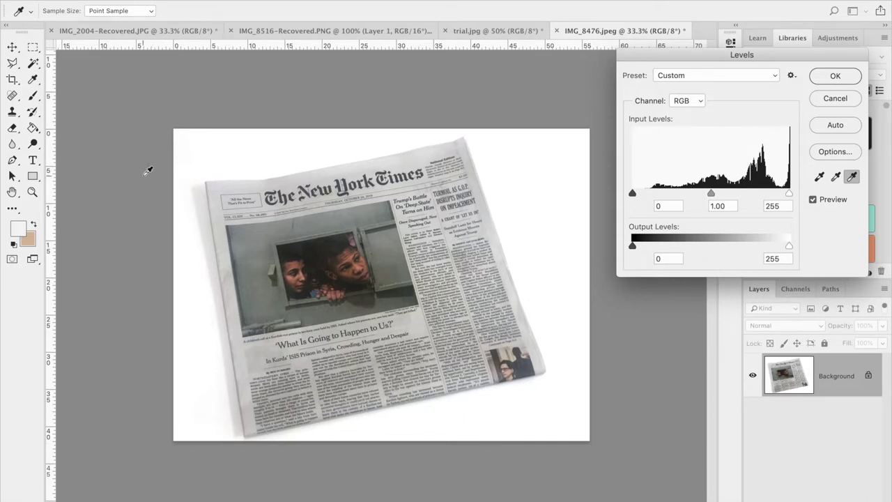
drag(711, 193, 717, 194)
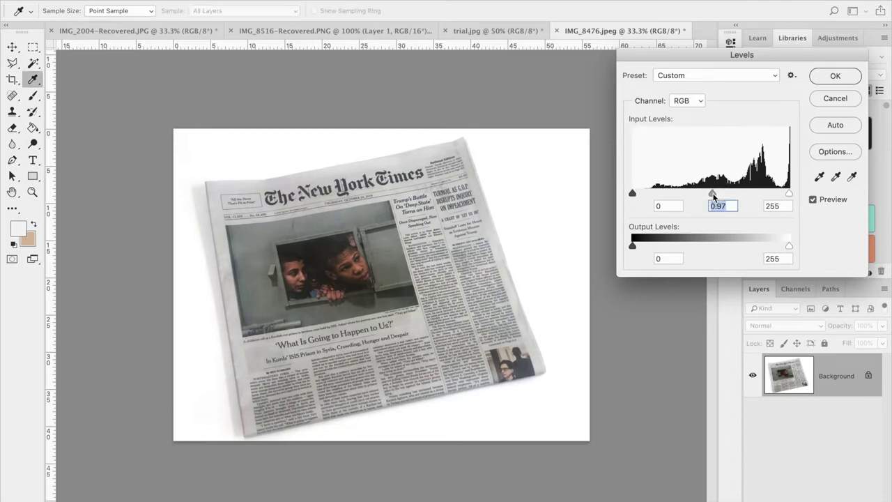
click(834, 75)
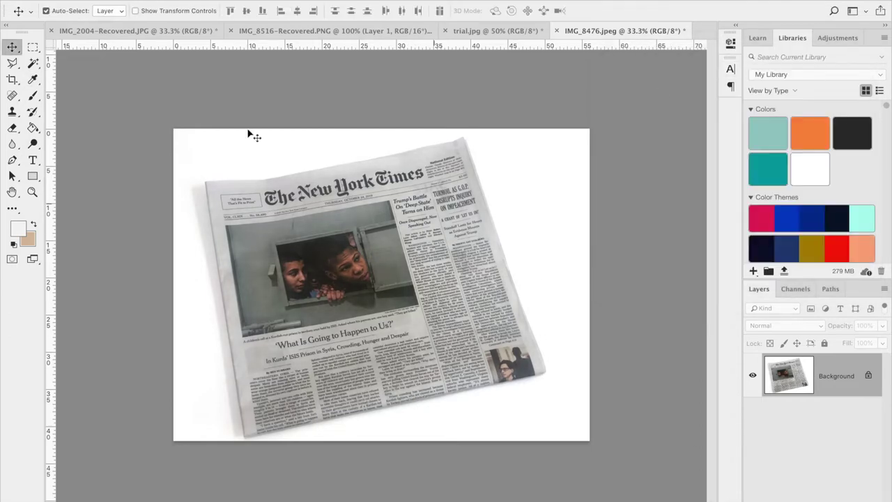
Step: Try to extend the canvas beyond the photo's left edge with the Crop tool
click(12, 78)
drag(183, 299, 158, 285)
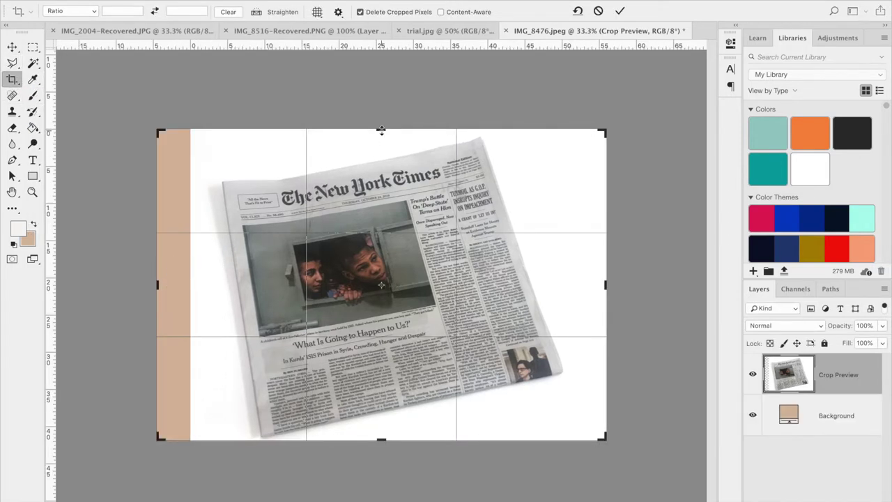
key(Return)
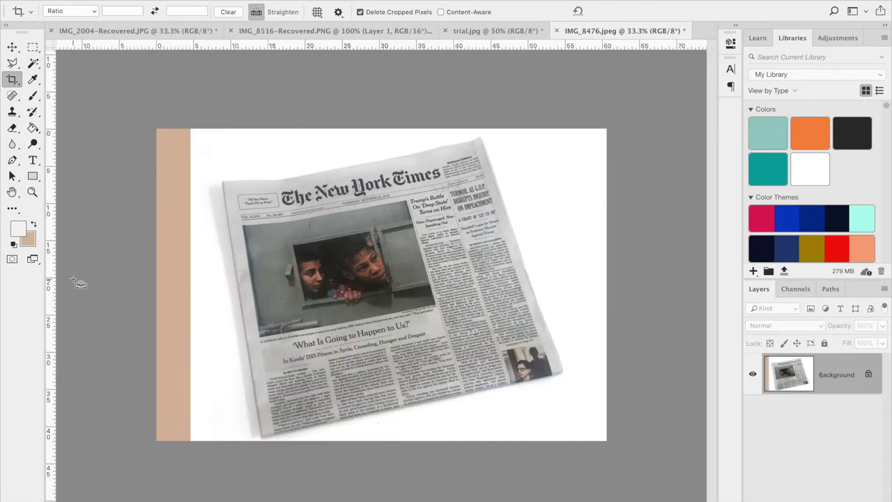
Step: Sample white (ffffff) from the photo's backdrop as the foreground color and swap it with the background color
click(18, 229)
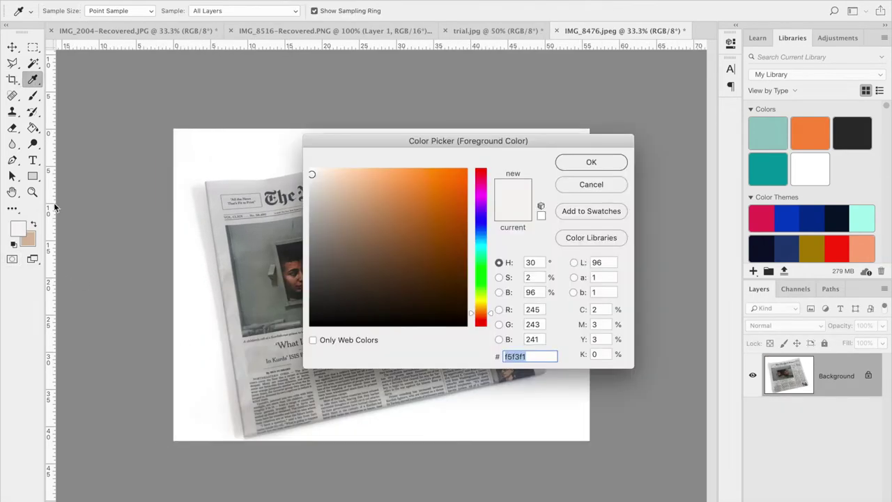
click(212, 146)
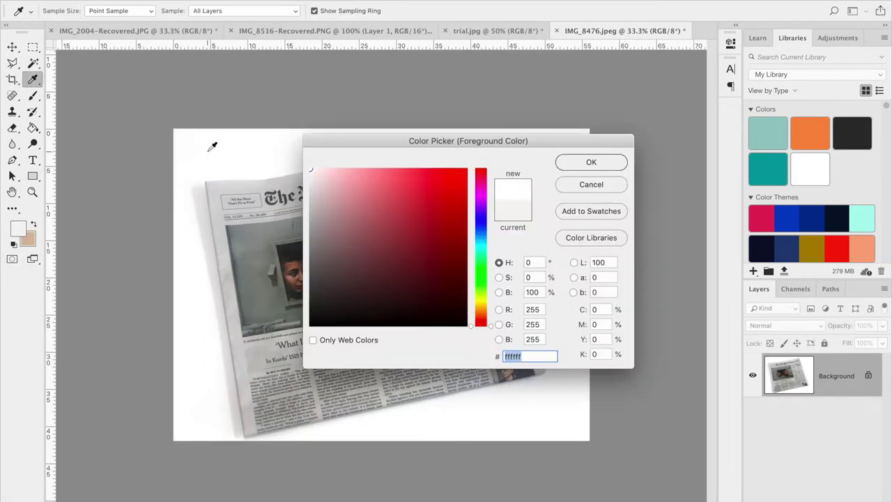
click(592, 162)
click(21, 232)
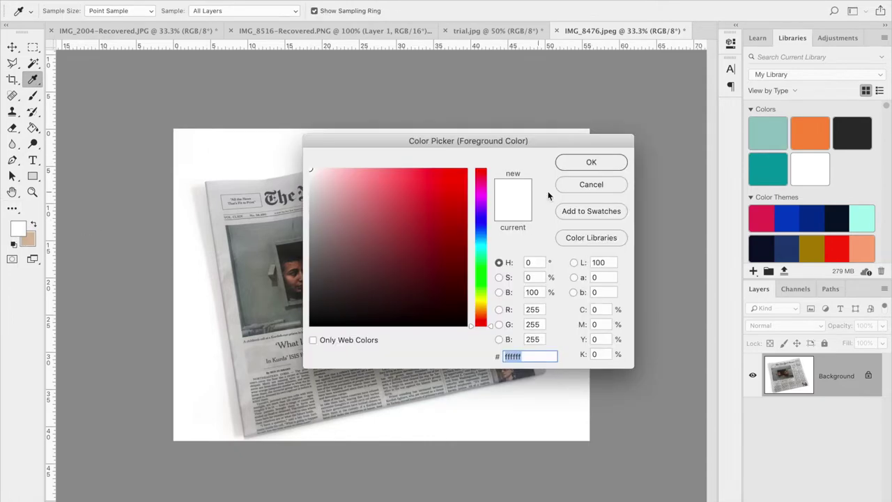
click(620, 168)
click(18, 229)
click(588, 186)
click(33, 224)
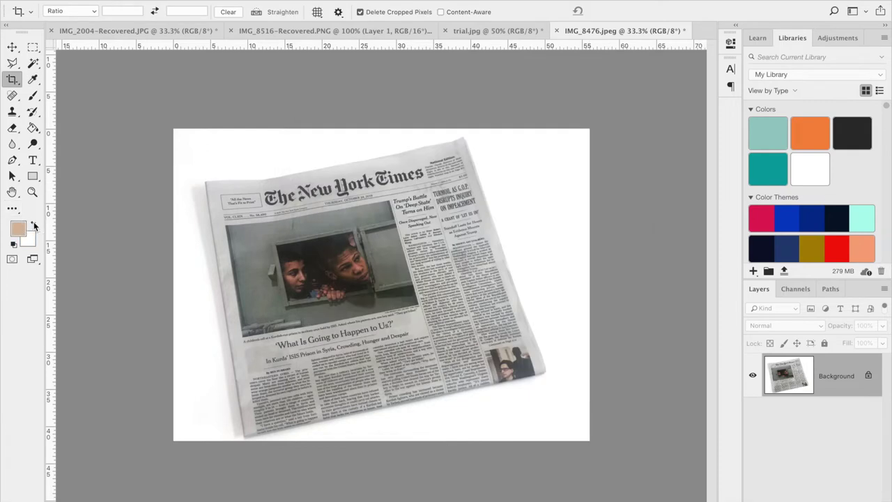
Step: Extend the canvas slightly on all four sides of the photo with the Crop tool, using the white background fill
click(197, 307)
drag(175, 284, 168, 282)
drag(381, 130, 380, 125)
drag(596, 289, 599, 288)
drag(386, 447, 383, 454)
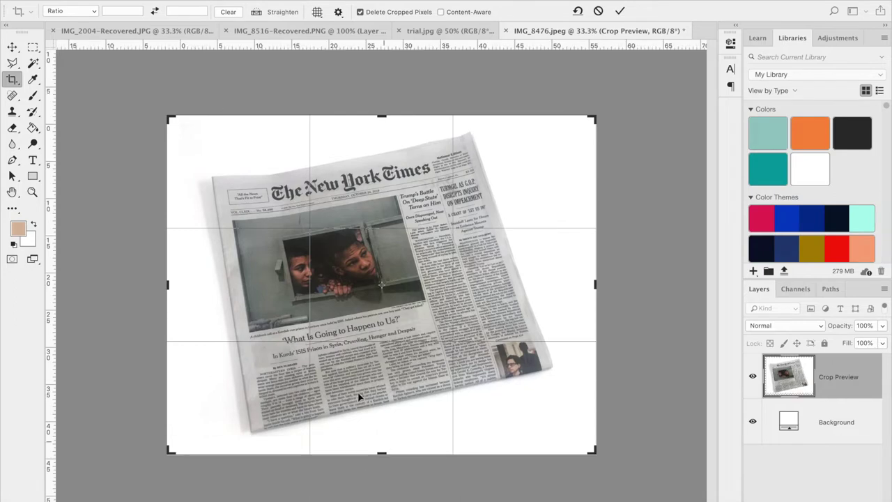
click(8, 47)
click(551, 174)
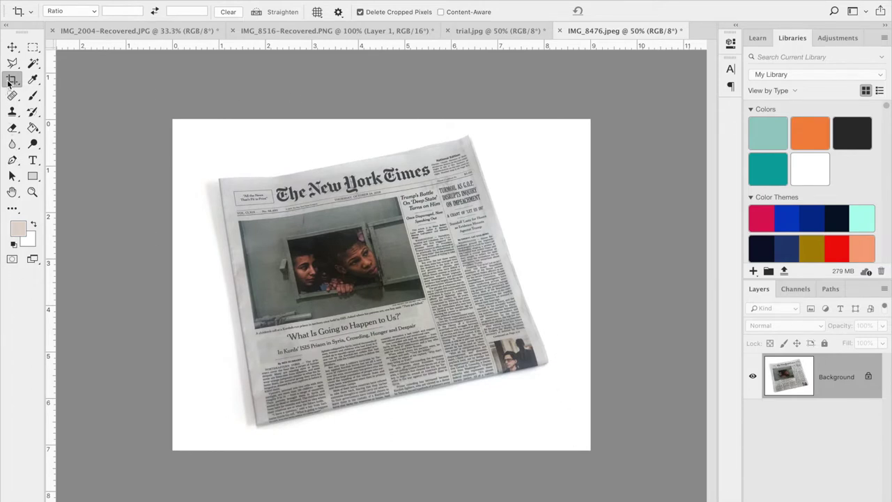
Step: Resize the newspaper image to a height of 6 inches with its width scaled proportionally
click(167, 0)
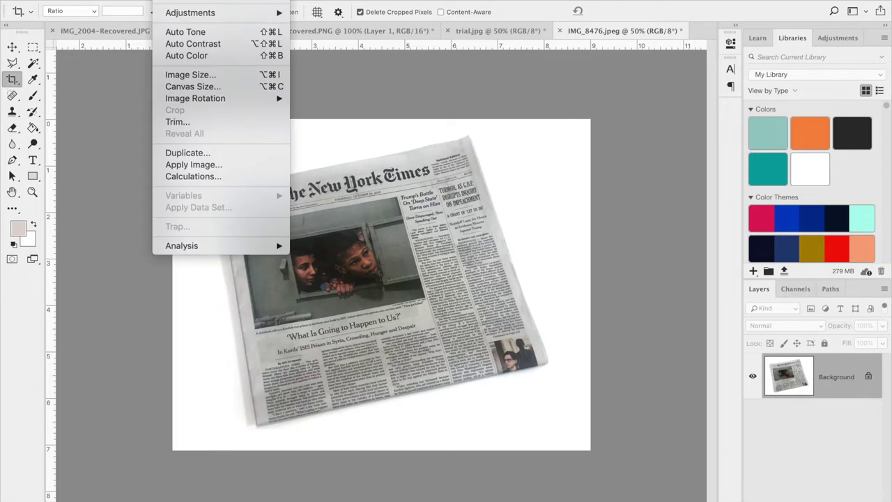
click(185, 75)
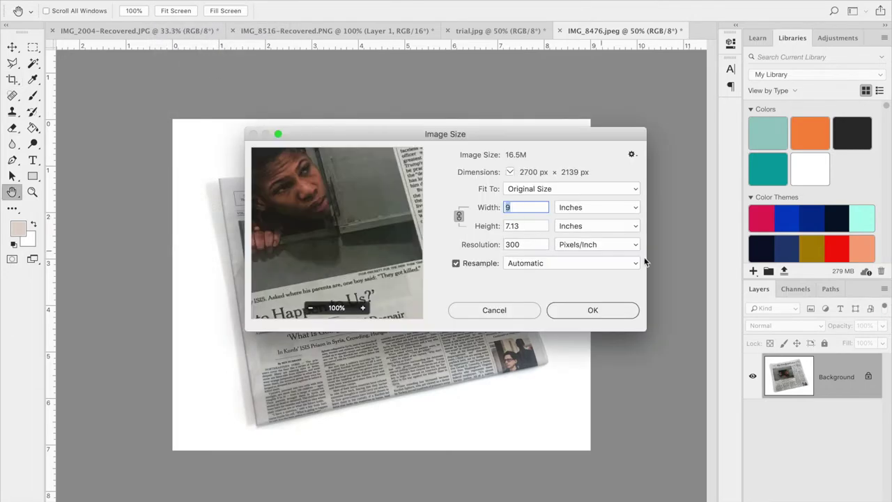
click(516, 226)
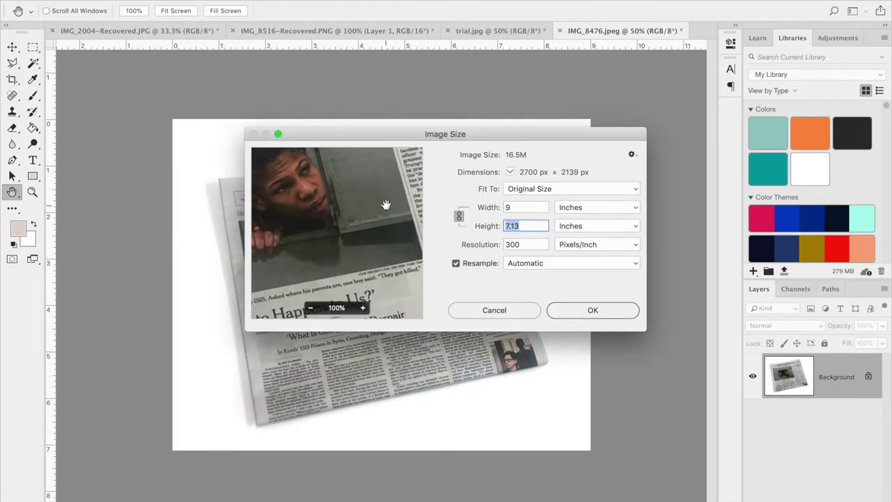
text(6)
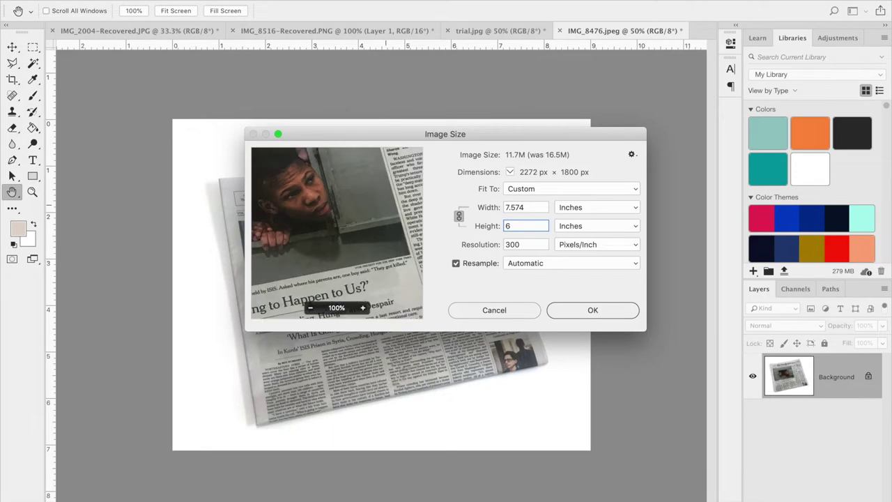
click(597, 313)
Step: Extend the canvas equally beyond the left and right edges to a width of 9 inches with the Crop tool
key(c)
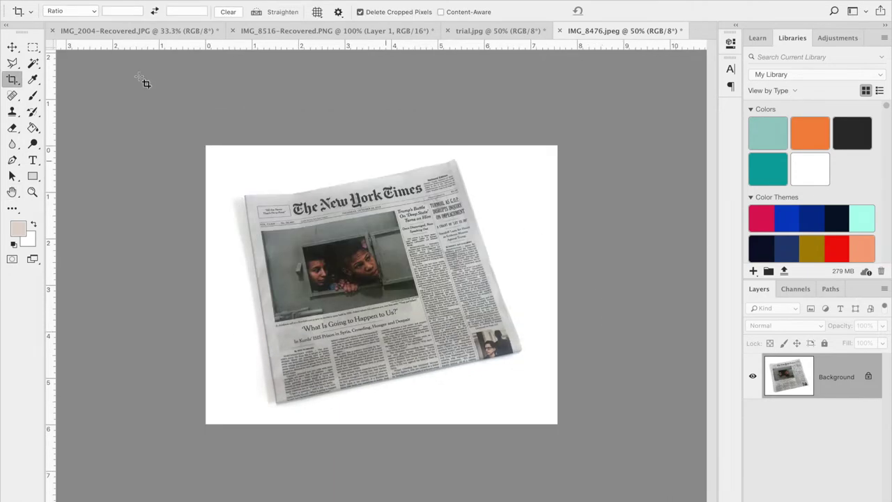
click(237, 171)
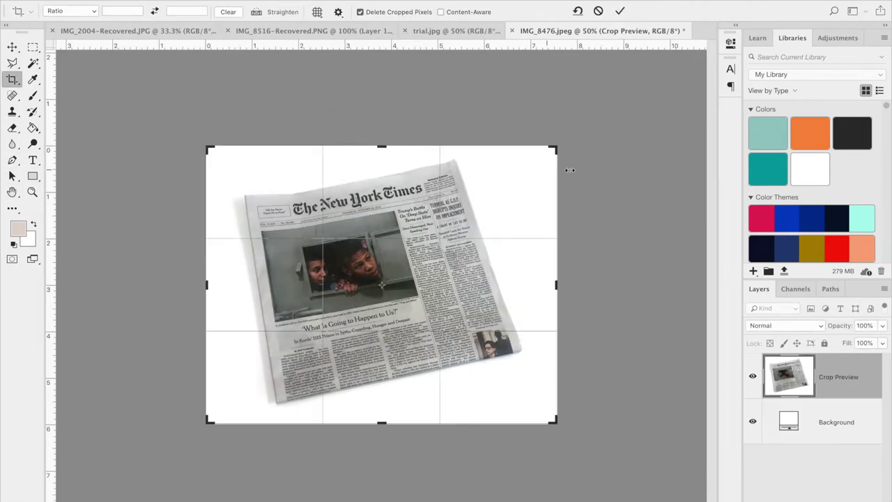
drag(557, 285, 591, 287)
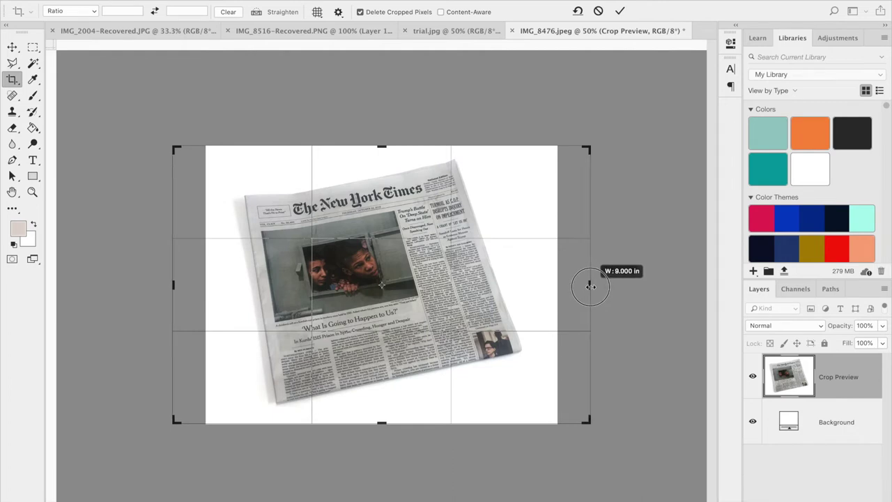
drag(591, 287, 591, 286)
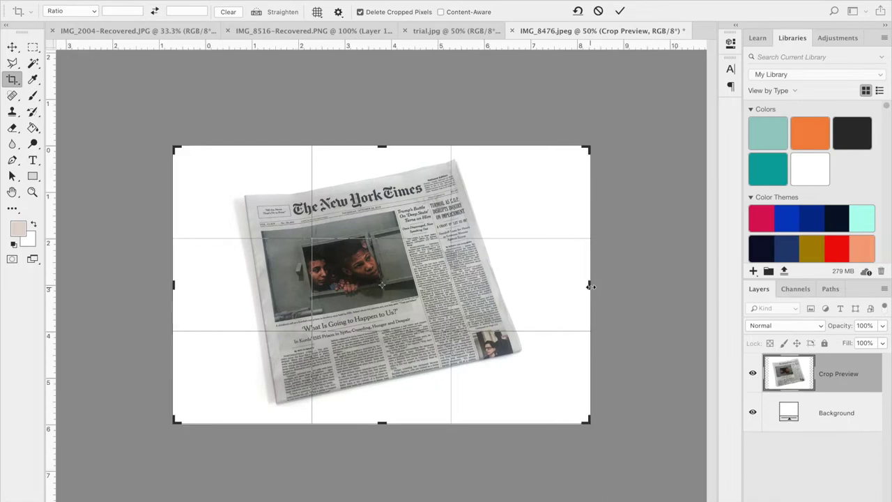
key(Return)
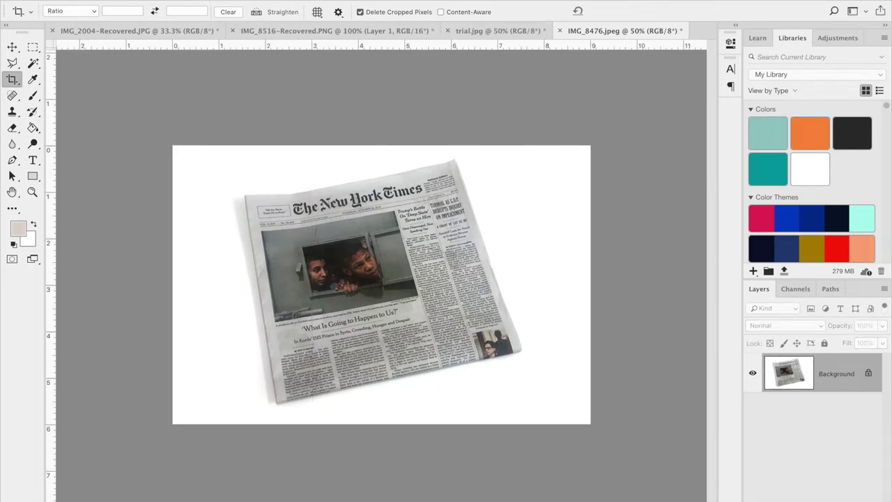
Step: Check the document's image size and undo the last canvas extension
click(197, 75)
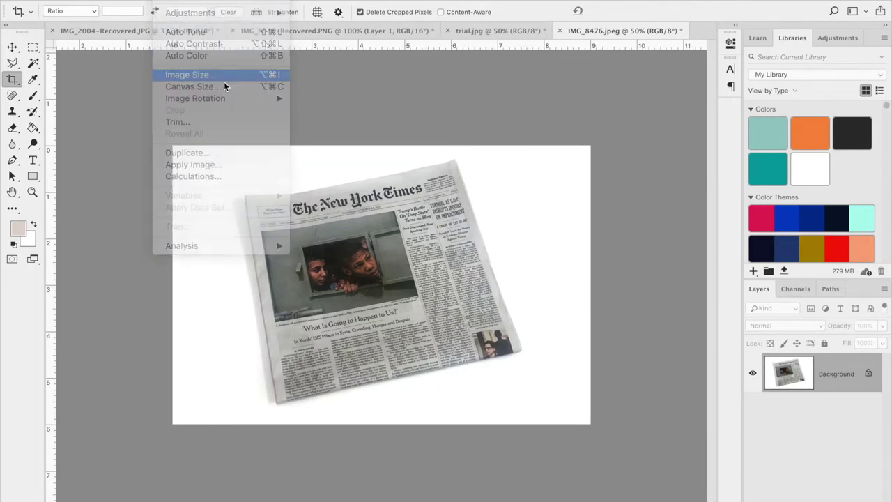
click(569, 317)
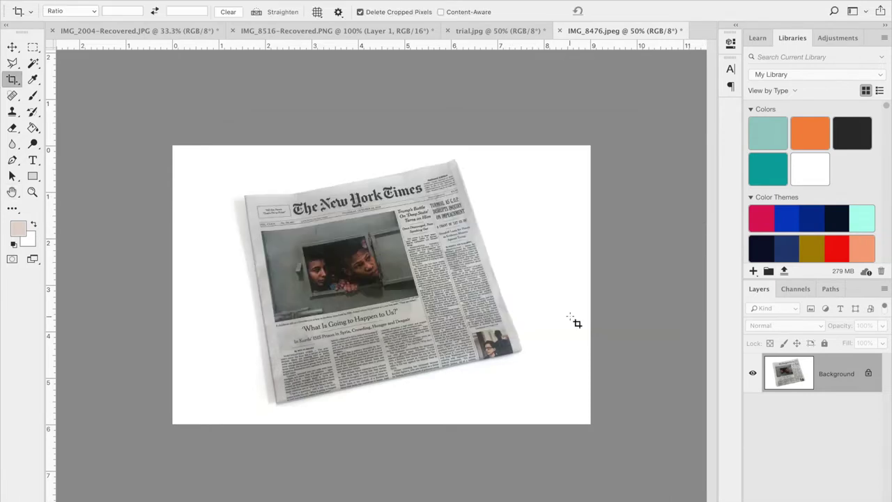
key(ctrl+z)
Step: Widen the canvas symmetrically to about 9 inches with the Crop tool, filling both sides with the white background color
click(516, 240)
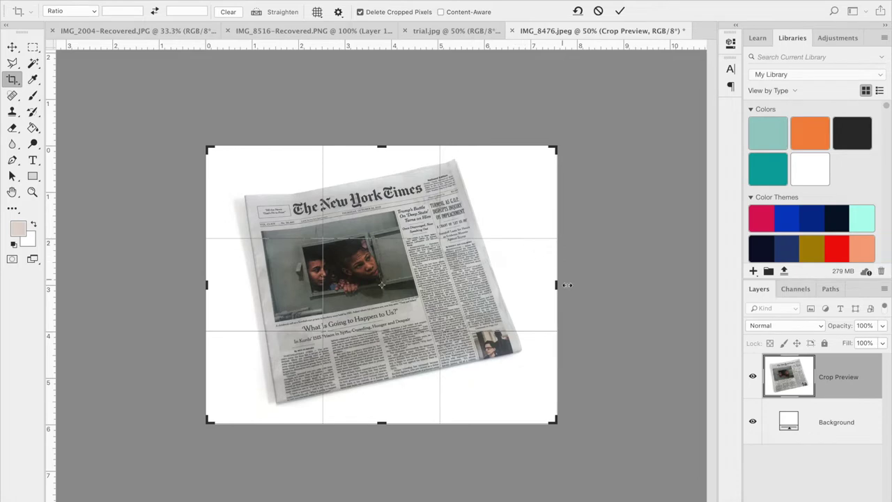
click(12, 79)
click(91, 83)
drag(556, 283, 573, 284)
mouse_move(580, 285)
mouse_down()
mouse_move(588, 284)
mouse_move(564, 284)
mouse_move(593, 285)
mouse_up()
key(super+z)
key(ctrl+z)
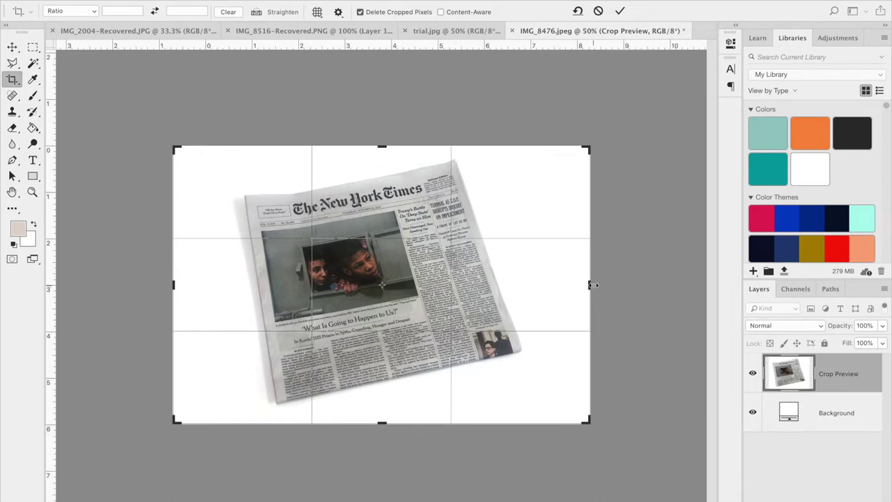
click(619, 11)
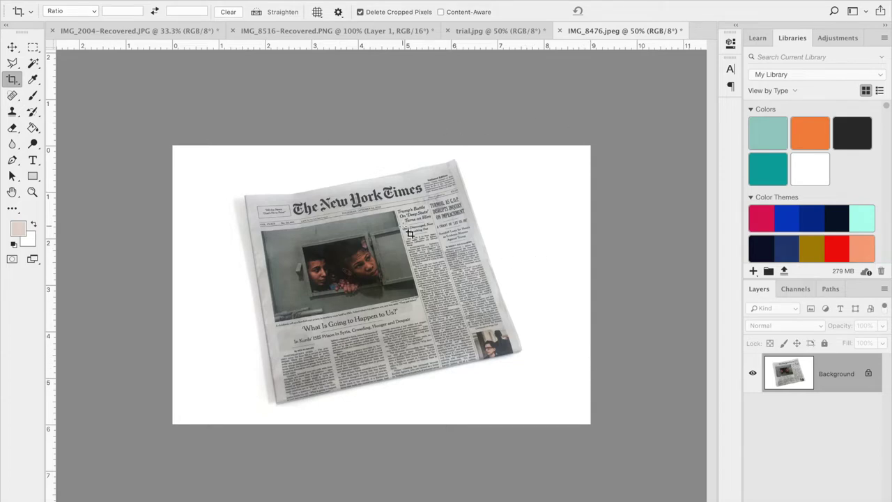
Step: Compare the newspaper image IMG_8476.jpeg with the collage in trial.jpg by switching between the two documents
click(470, 31)
click(12, 47)
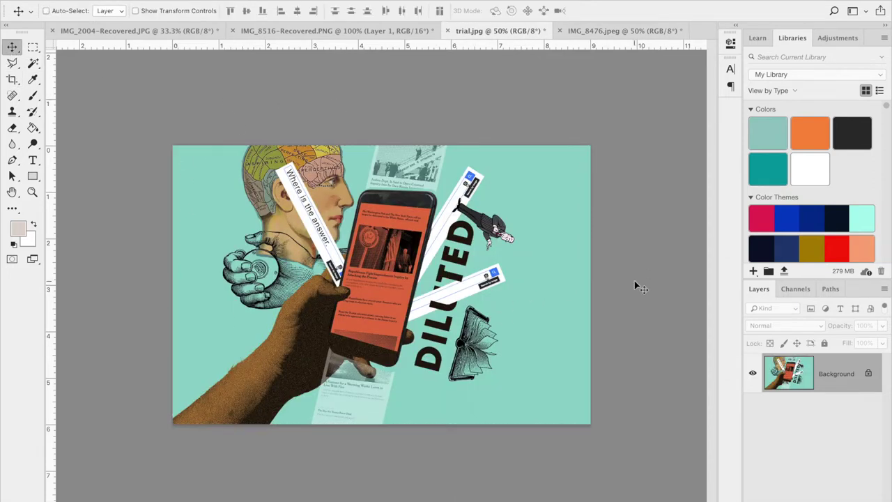
click(625, 35)
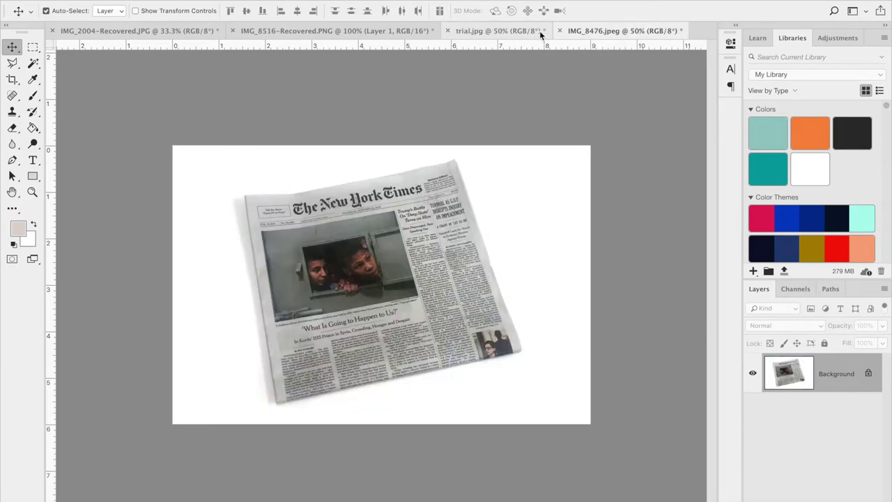
click(505, 34)
click(654, 37)
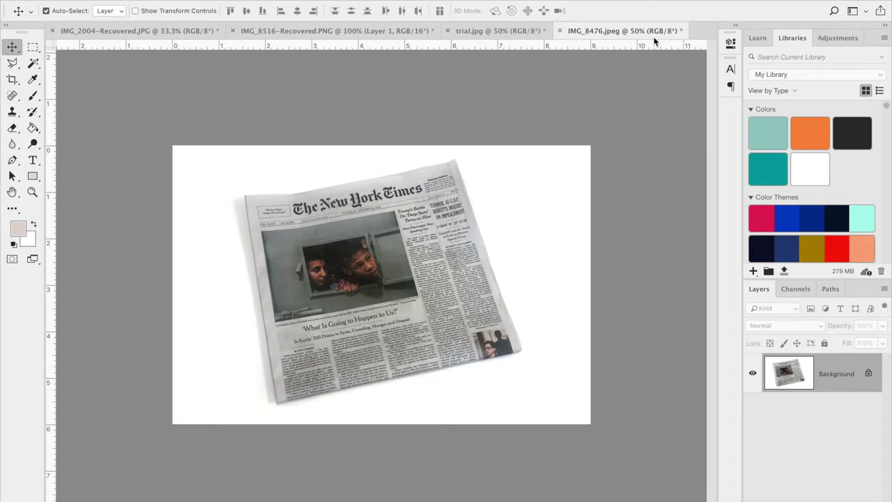
click(520, 32)
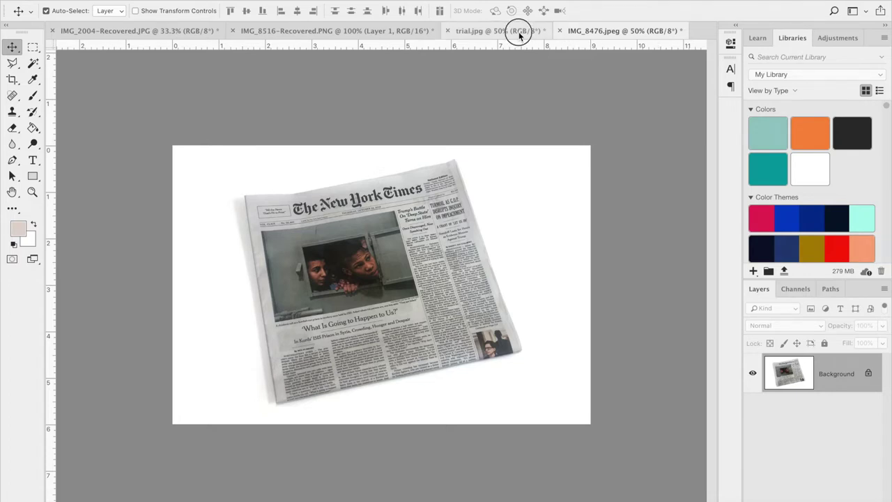
click(599, 34)
Step: Start a Polygonal Lasso selection at the front-page photo's upper-right corner and trace its right edge down to the lower-right corner
key(ctrl+plus)
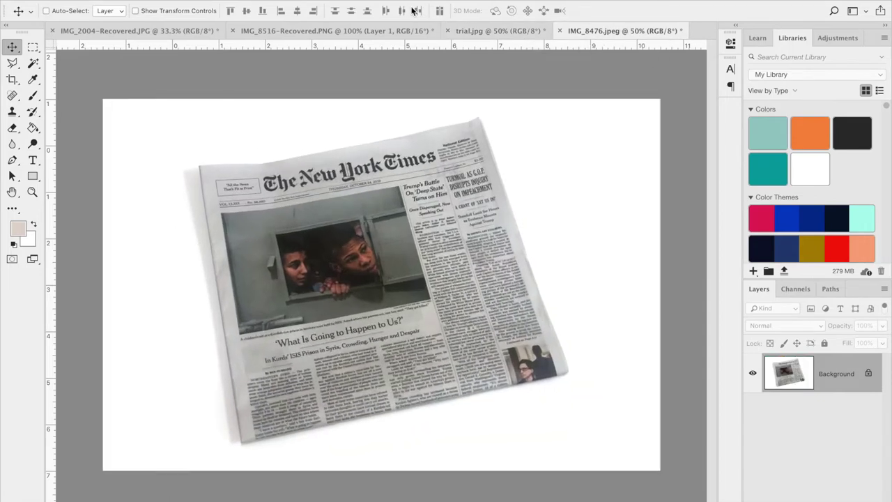
key(ctrl+plus)
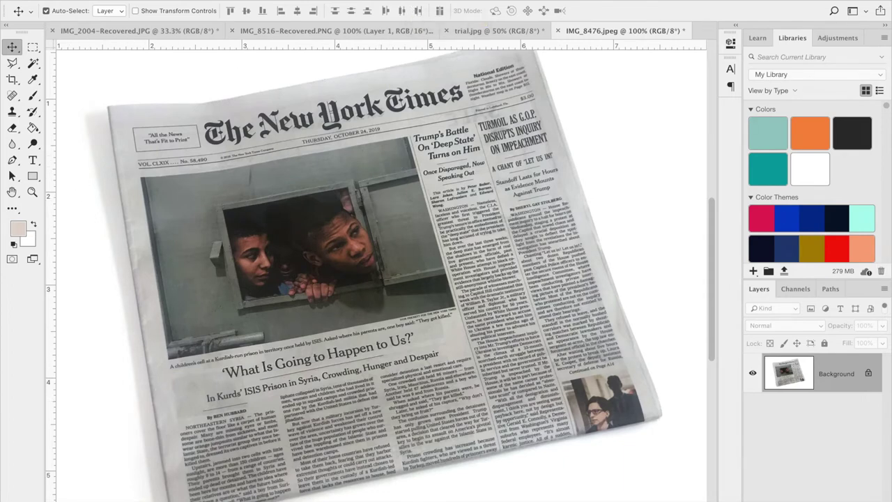
click(11, 64)
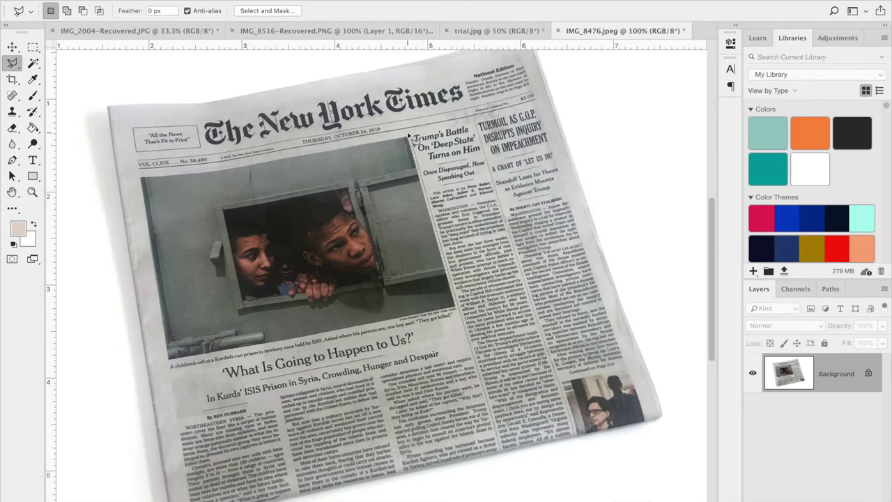
mouse_move(9, 59)
mouse_down()
mouse_move(47, 60)
mouse_move(53, 73)
mouse_up()
key(ctrl+plus)
key(ctrl+plus)
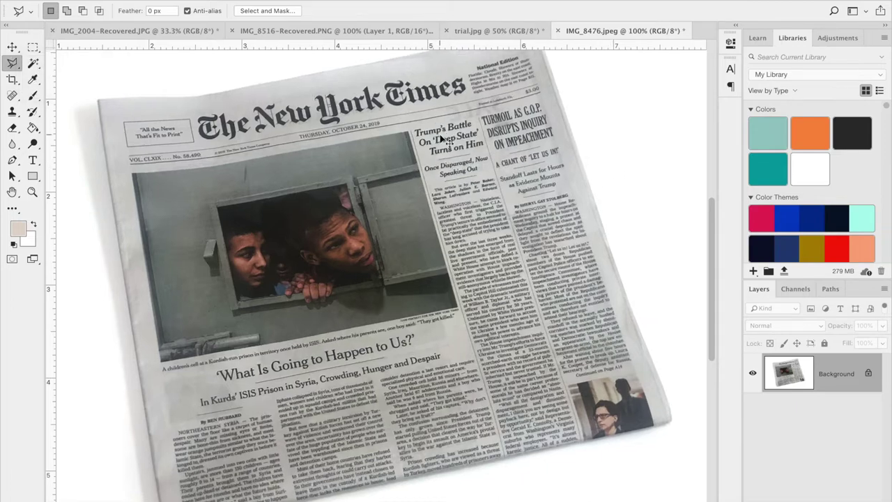
scroll(441, 138, up, 3)
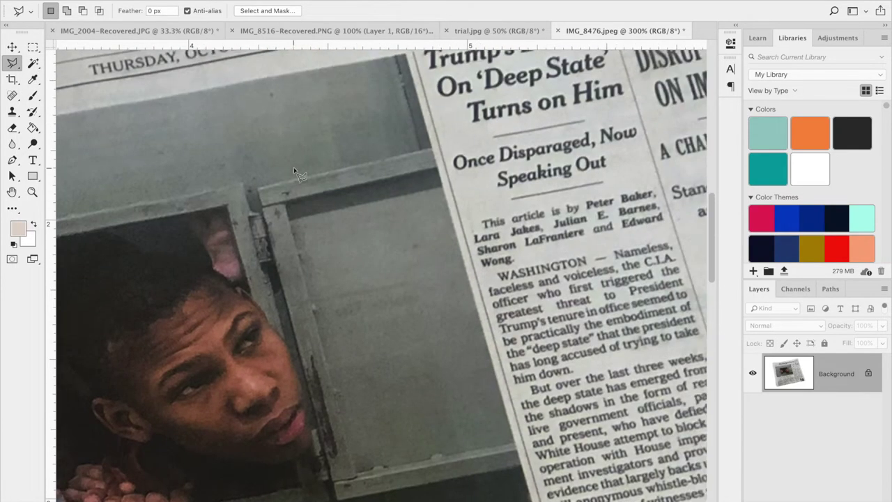
scroll(301, 175, left, 5)
drag(254, 182, 544, 153)
drag(473, 283, 327, 198)
scroll(327, 198, right, 5)
scroll(277, 292, up, 5)
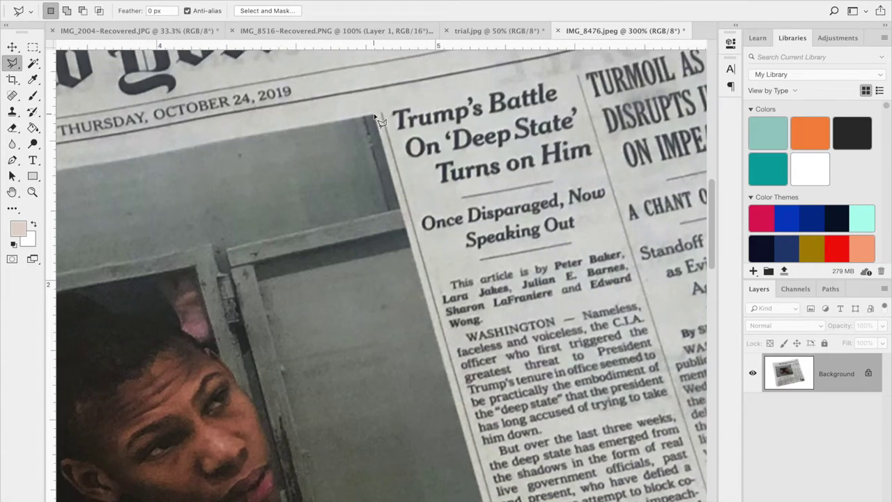
click(376, 116)
scroll(460, 383, down, 8)
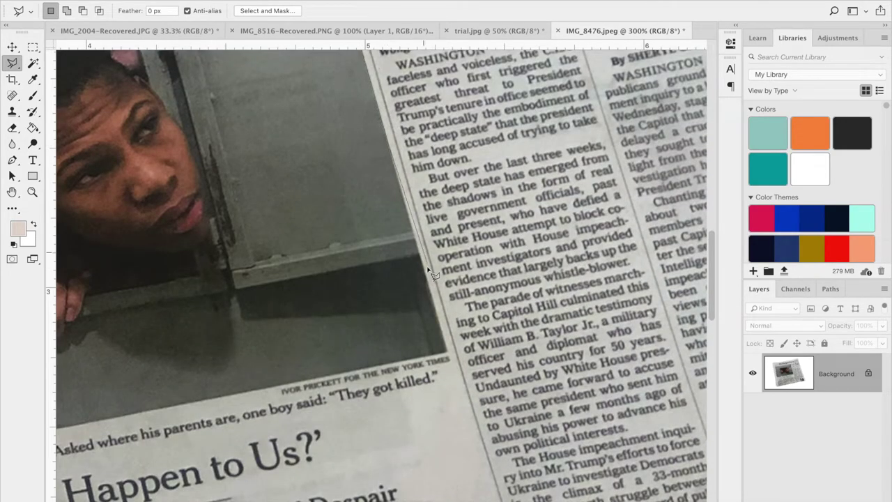
click(447, 354)
Step: Continue the Polygonal Lasso selection along the front-page photo's bottom edge to its lower-left corner
key(space)
drag(343, 332, 436, 303)
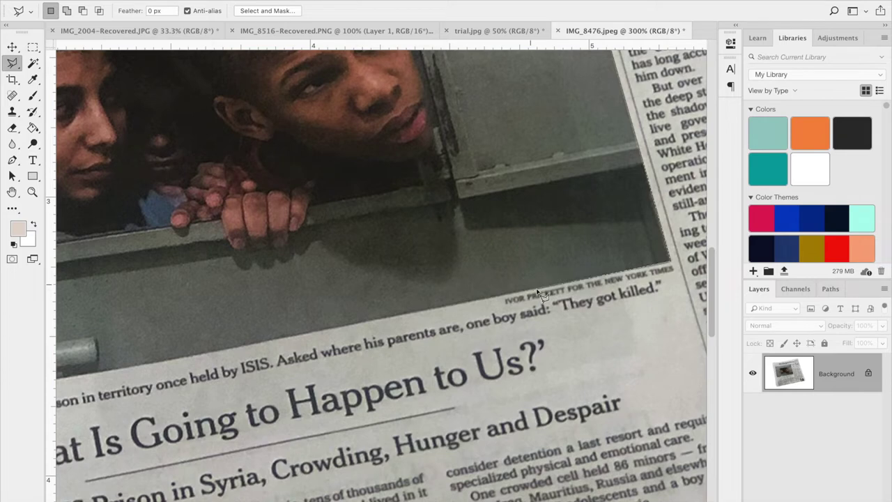
key(space)
drag(350, 350, 498, 344)
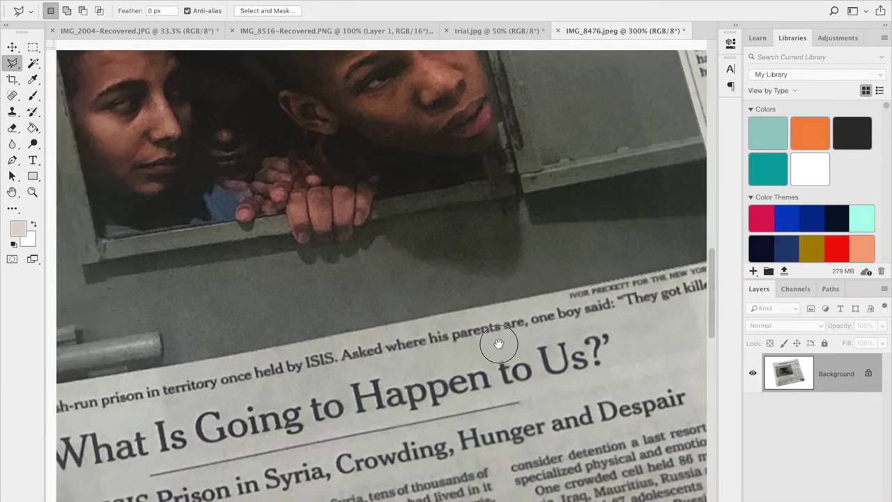
click(453, 327)
key(space)
drag(336, 381, 573, 372)
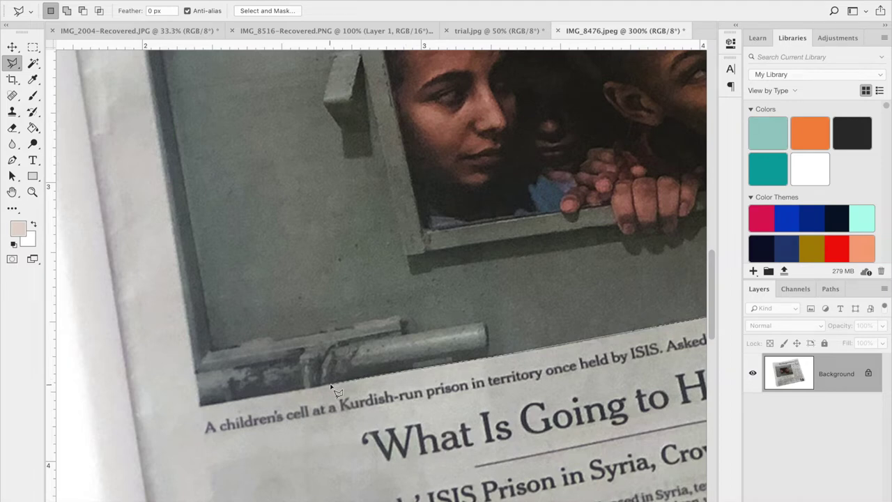
click(264, 396)
click(201, 408)
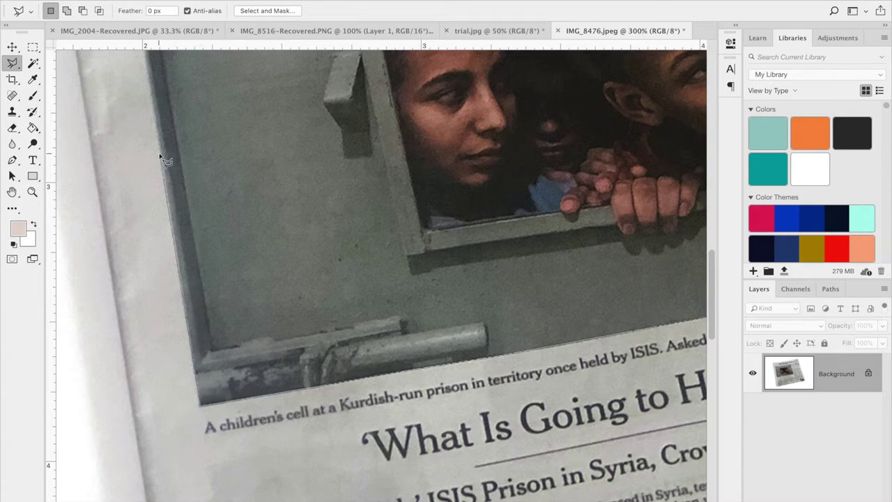
Step: Continue the Polygonal Lasso selection up the front-page photo's left edge to its upper-left corner
scroll(189, 111, up, 10)
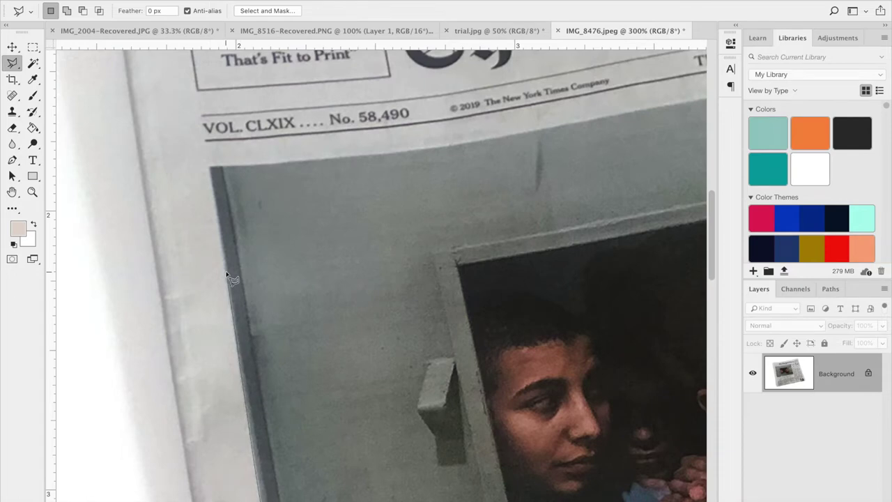
click(211, 170)
key(space)
drag(380, 173, 281, 273)
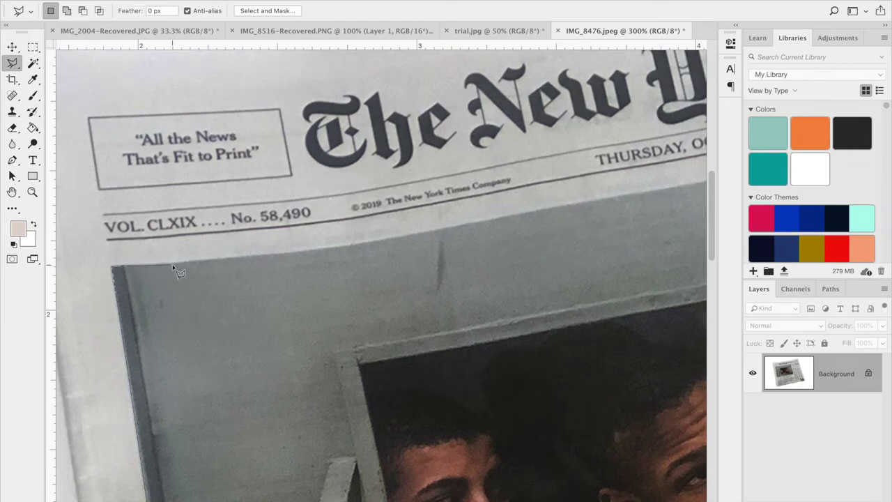
scroll(161, 295, down, 2)
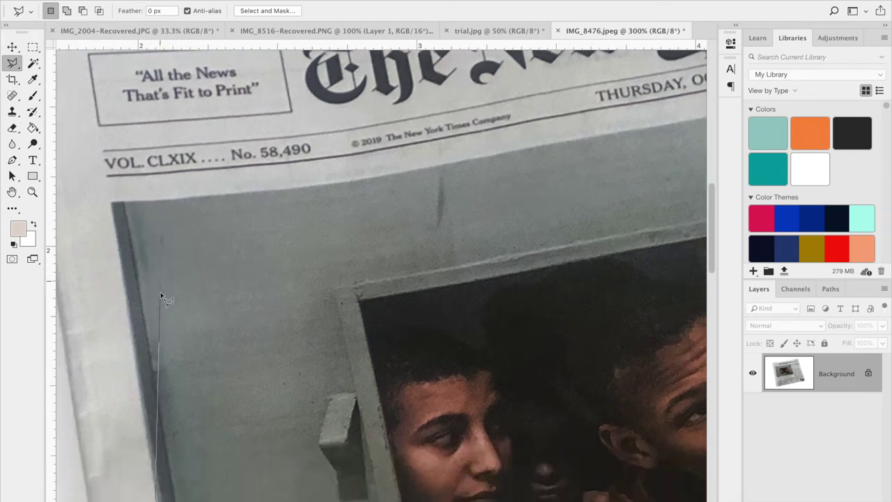
scroll(162, 296, down, 3)
scroll(162, 296, left, 1)
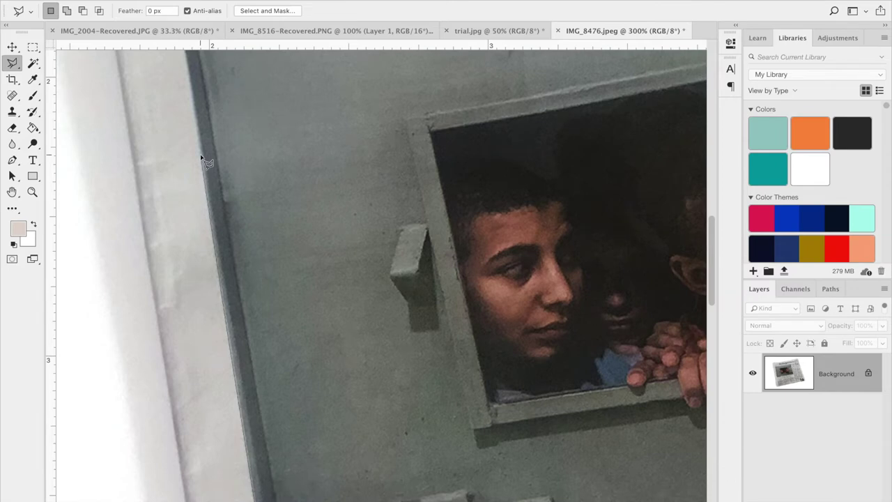
scroll(207, 210, up, 5)
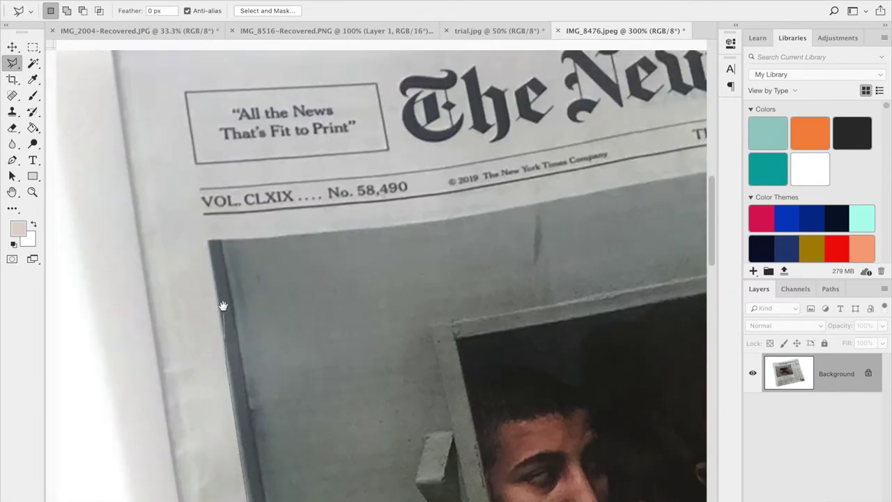
click(223, 239)
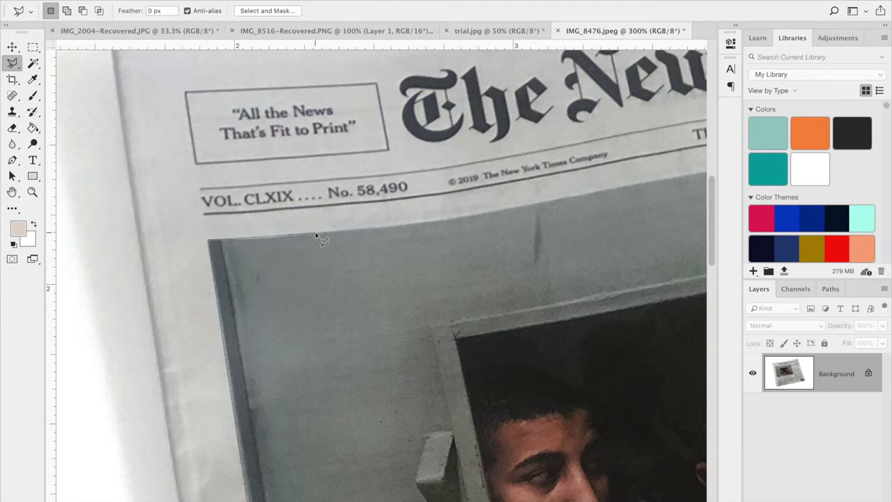
Step: Trace the front-page photo's top edge with the Polygonal Lasso and close the selection at the upper-right corner
drag(418, 252, 214, 319)
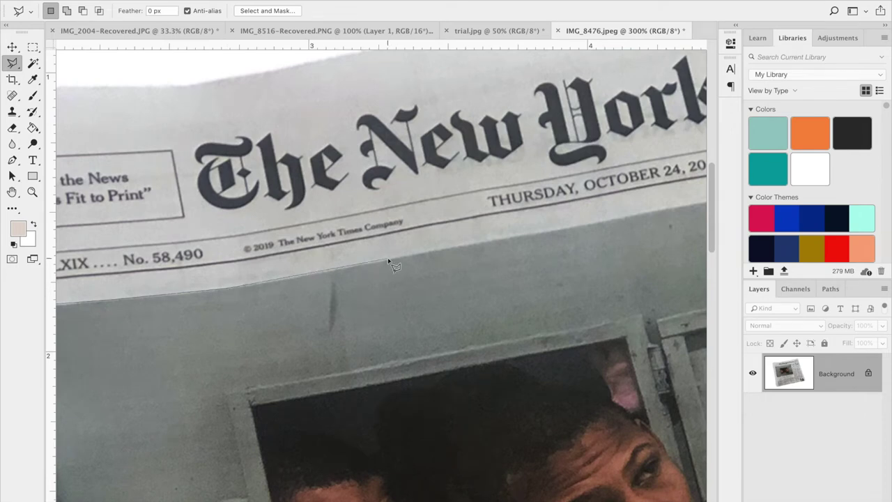
drag(532, 247, 293, 269)
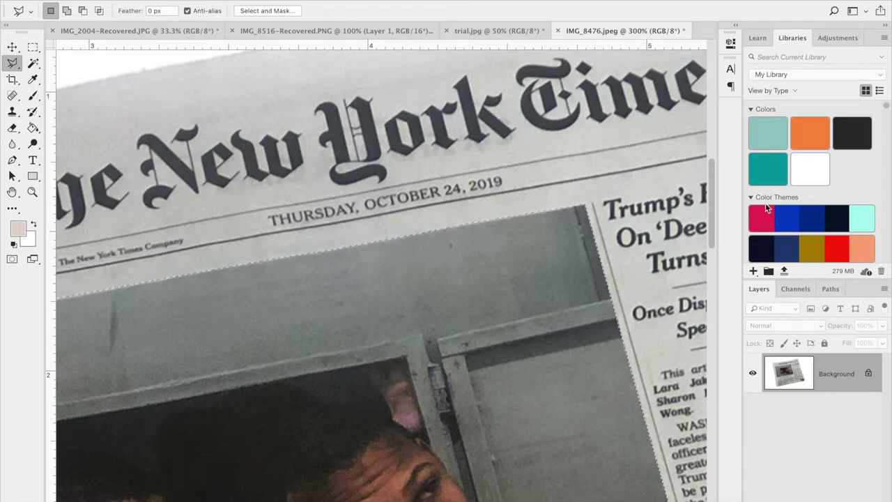
key(ctrl+minus)
key(ctrl+minus)
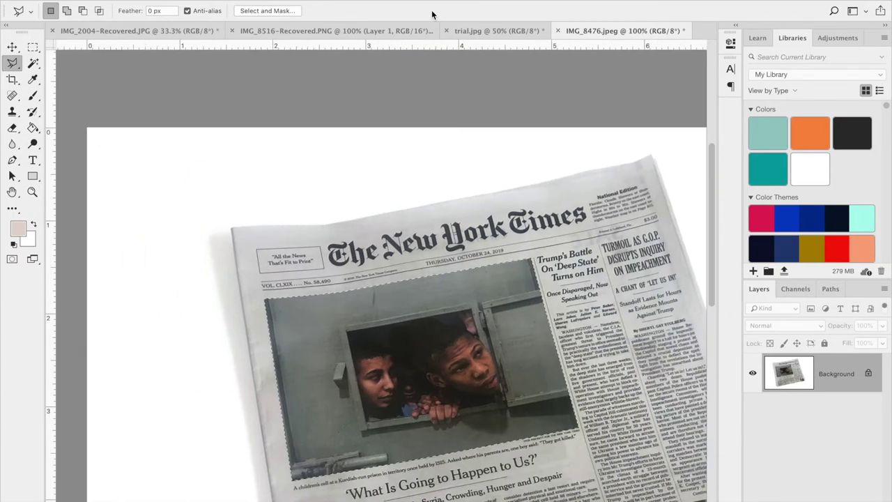
drag(543, 298, 435, 211)
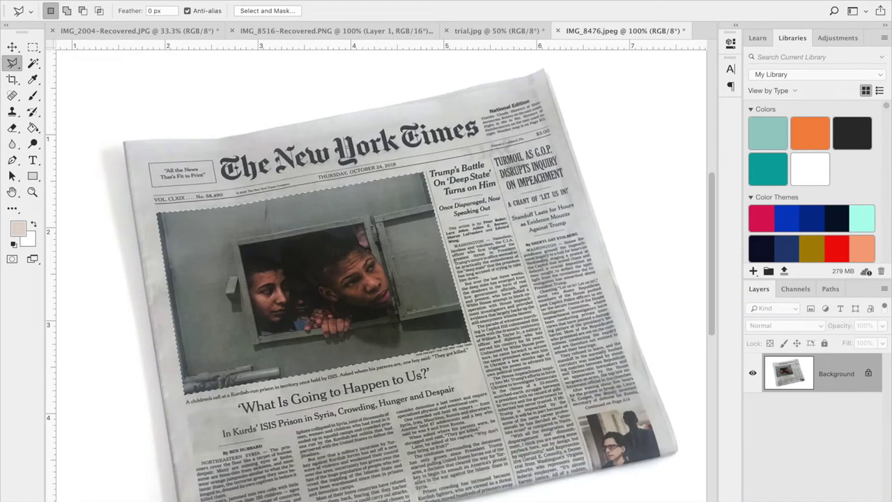
Step: Fill the photo selection with the light beige foreground color on a new layer and hide that layer
key(super+j)
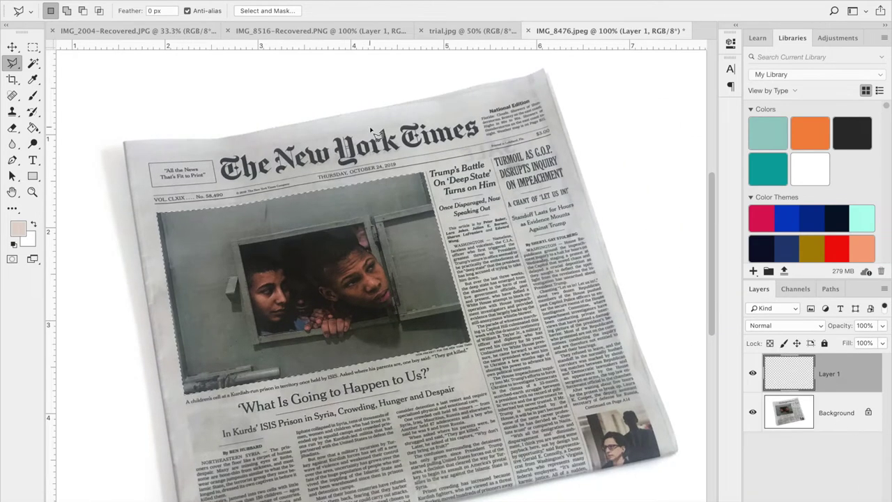
key(g)
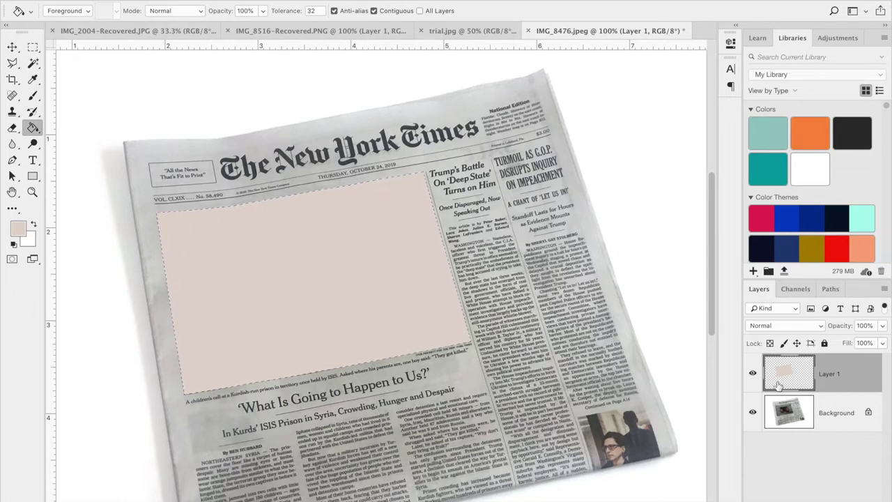
click(753, 374)
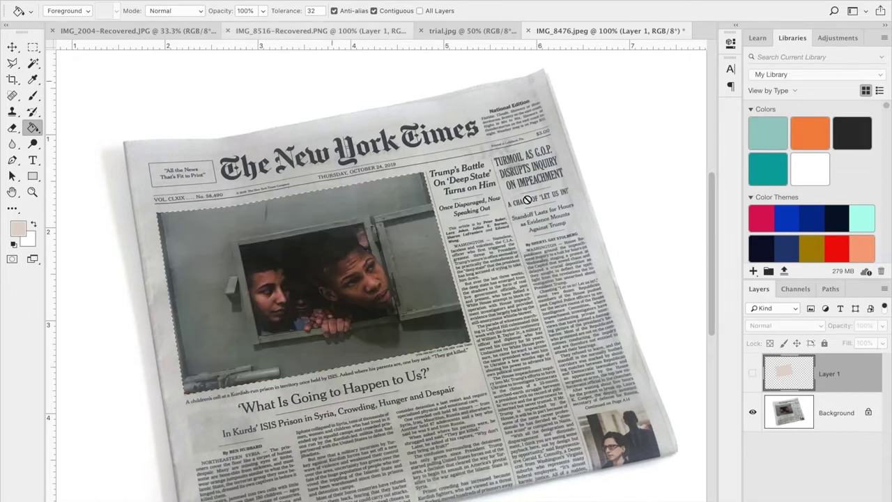
Step: Duplicate the newspaper Background layer and delete the locked original, leaving no active selection
click(855, 413)
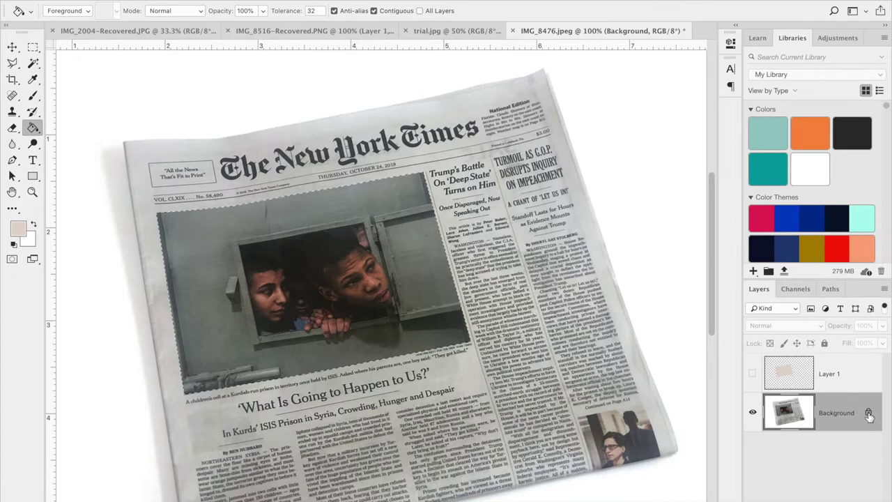
drag(858, 413, 861, 496)
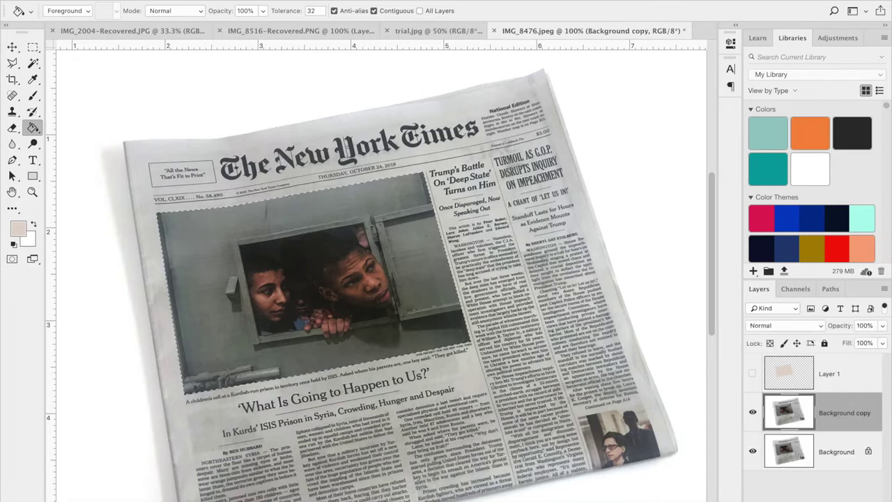
click(858, 452)
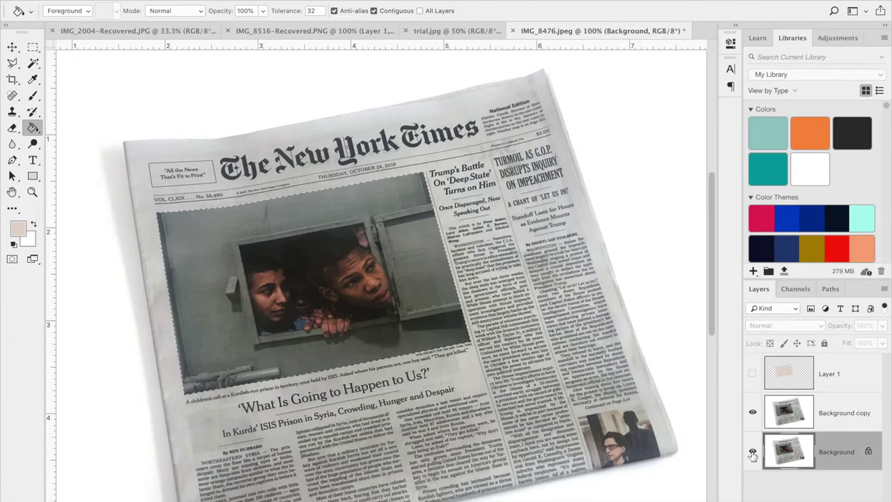
click(842, 406)
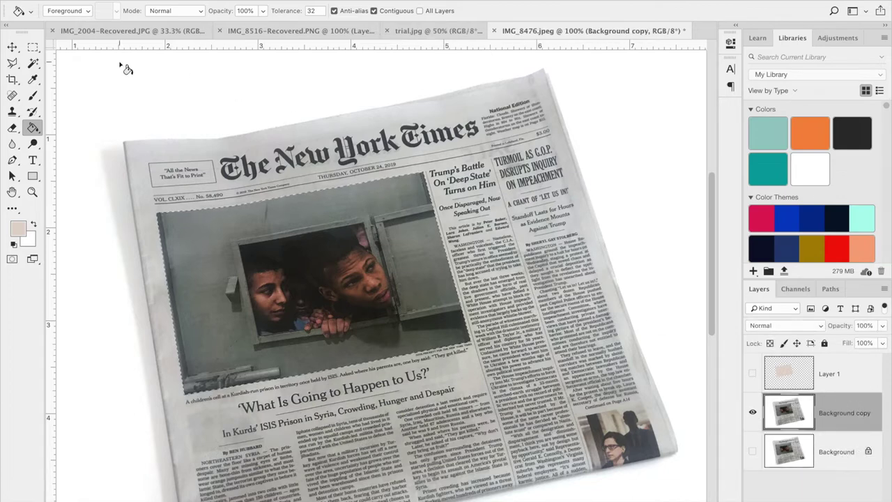
scroll(395, 176, left, 2)
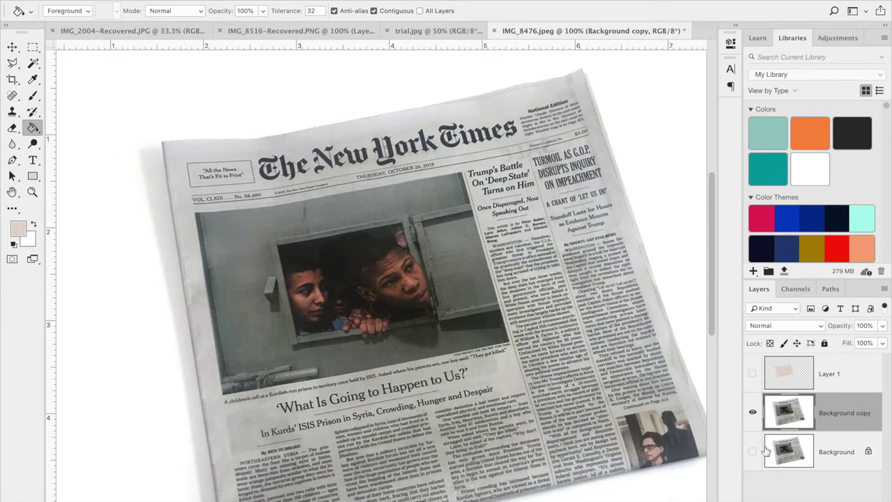
click(834, 446)
key(Delete)
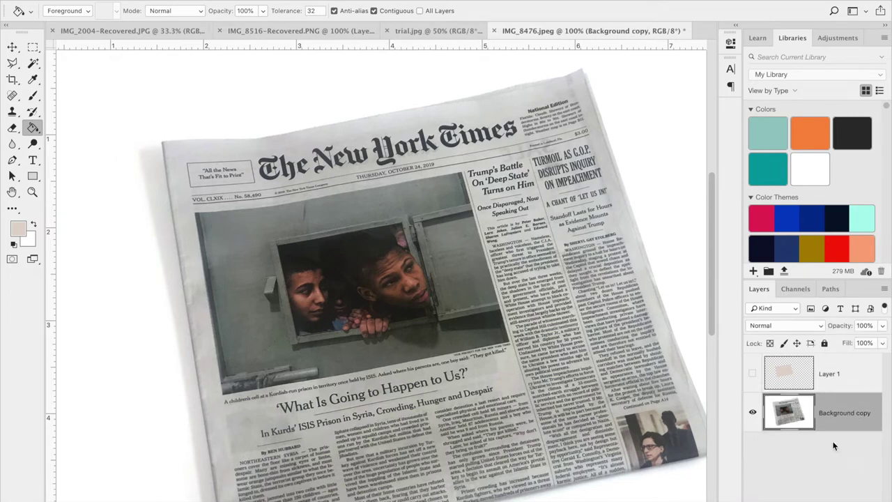
Step: Show Layer 1 again and check the beige area's edges against the printed photo borders up close
click(752, 374)
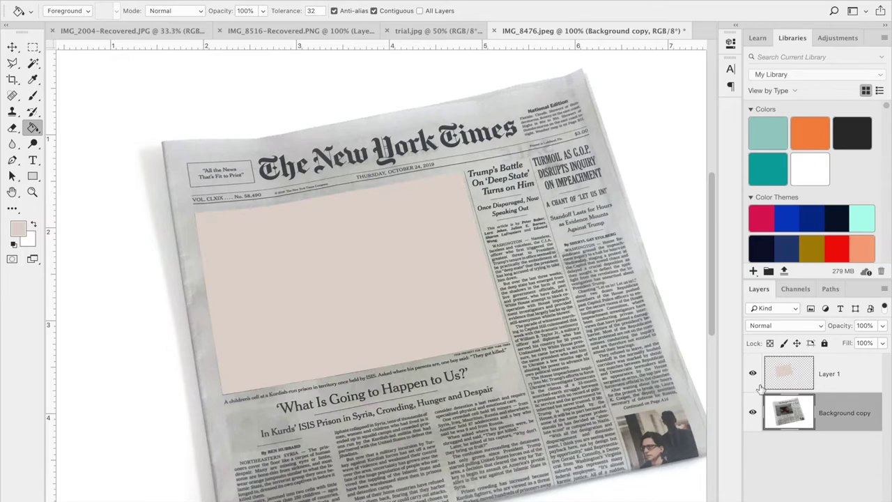
click(753, 412)
click(753, 413)
key(super+plus)
key(super+plus)
drag(559, 302, 448, 183)
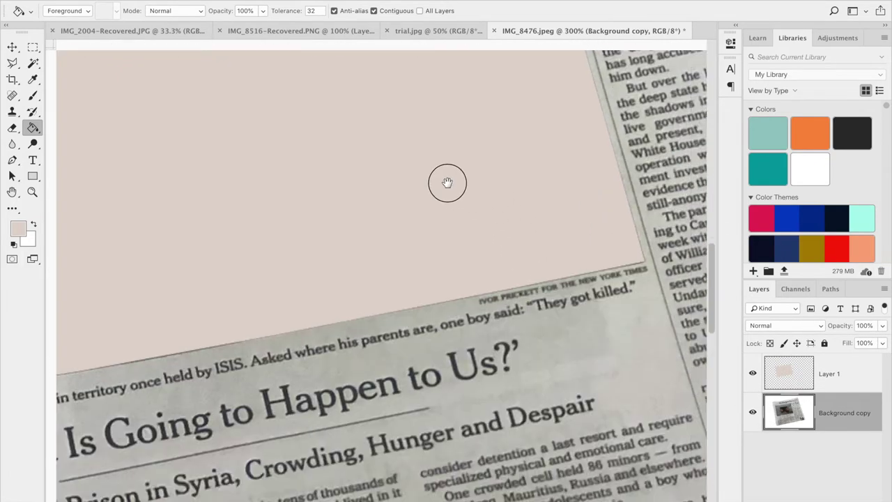
drag(569, 258, 686, 292)
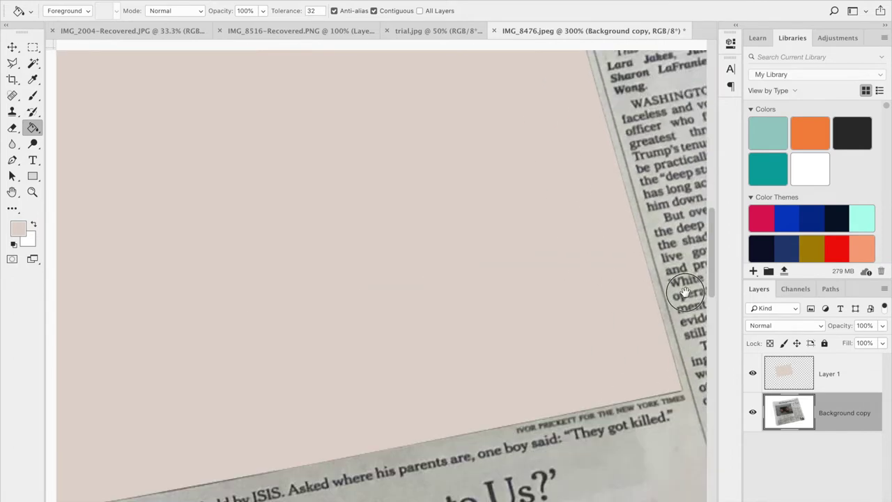
drag(578, 380, 691, 369)
drag(356, 383, 431, 371)
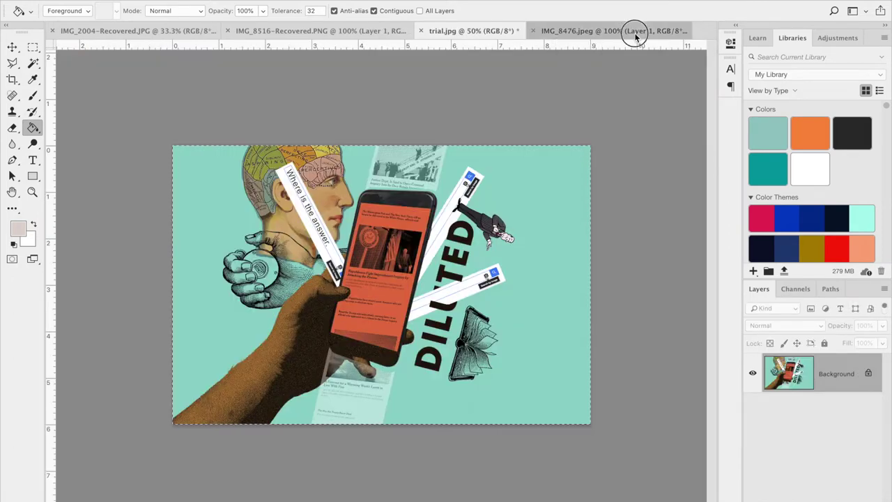
Step: Paste the trial.jpg collage into IMG_8476.jpeg as a new layer above Layer 1, accepting the color profile conversion
click(636, 33)
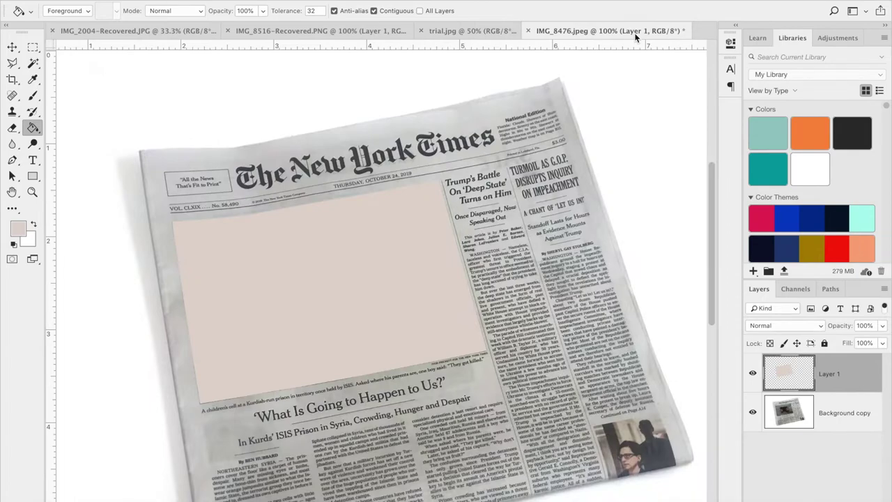
key(super+v)
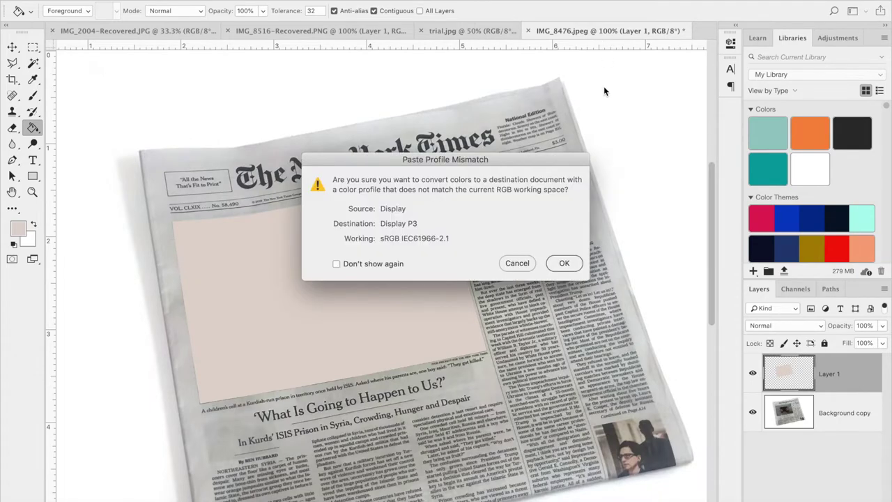
click(573, 269)
key(super+minus)
key(super+minus)
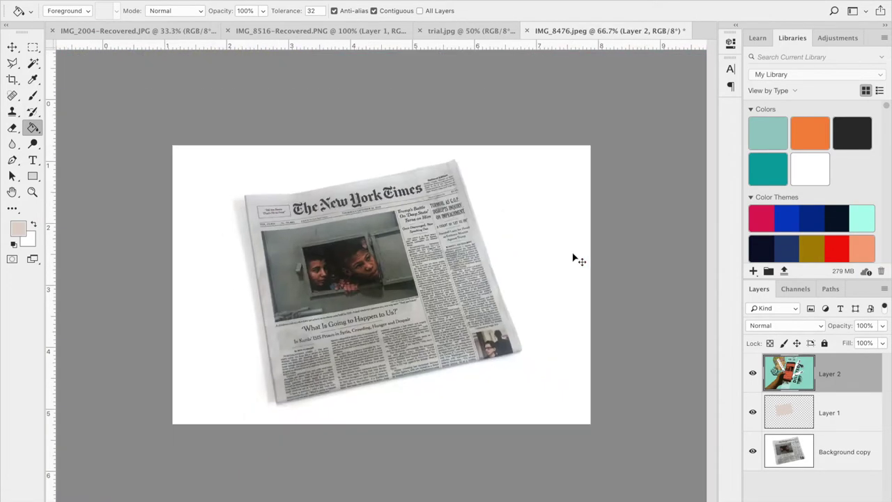
Step: Scale the pasted collage down proportionally around its center to roughly the size of the beige area
key(super+t)
drag(590, 147, 496, 283)
key(Return)
key(g)
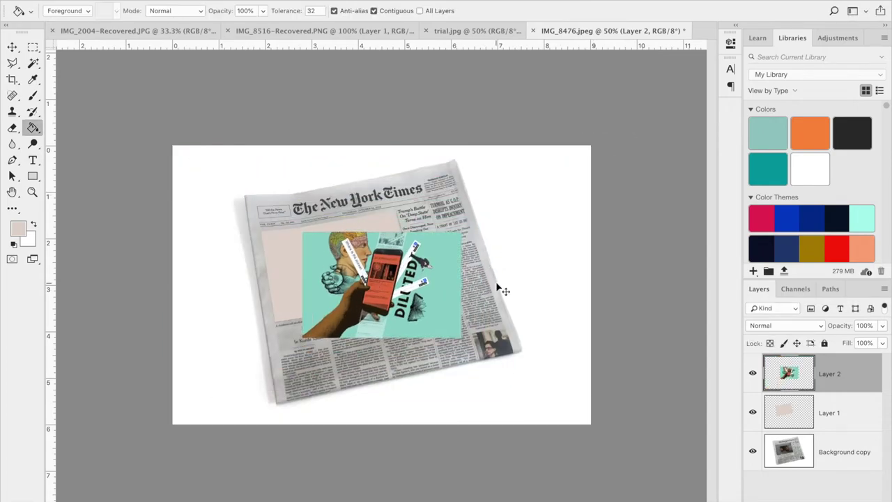
key(super+plus)
key(super+plus)
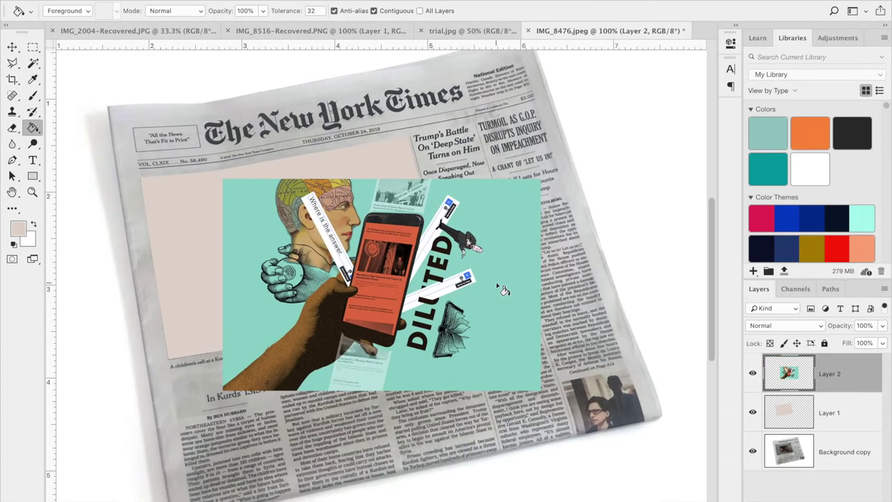
Step: Move the collage over the beige area and rotate it to -9.76° with Free Transform to follow the newspaper's tilt
key(v)
drag(483, 286, 395, 292)
key(super+t)
drag(492, 183, 484, 143)
drag(377, 258, 355, 243)
scroll(355, 244, left, 1)
key(super+plus)
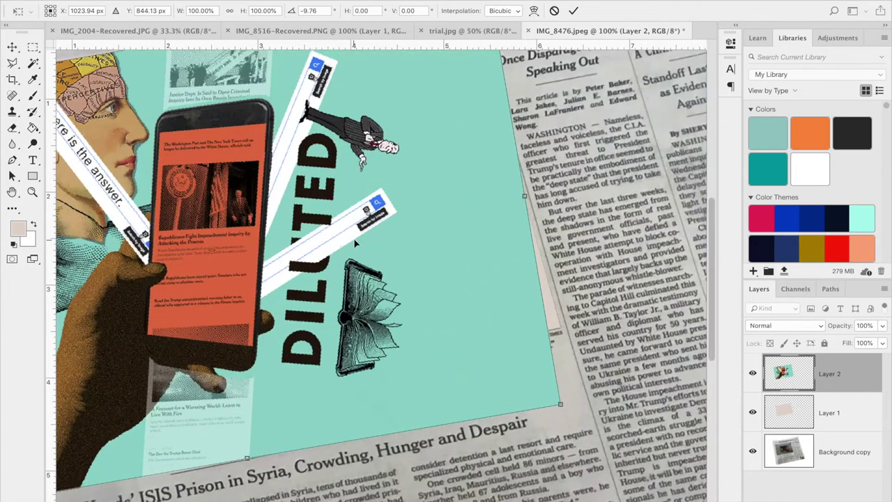
Step: Scale the collage to 95.24% and reposition it near the beige area's upper-right corner
drag(410, 231, 453, 388)
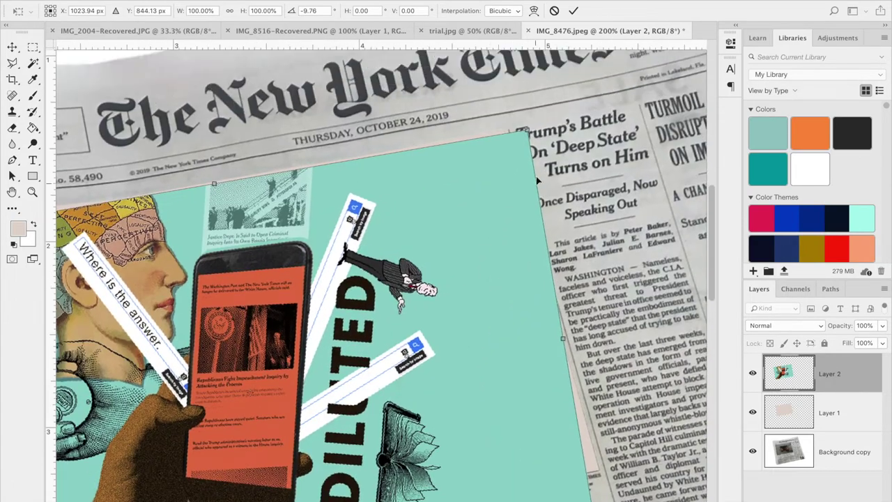
drag(527, 131, 501, 157)
drag(498, 241, 501, 219)
drag(529, 273, 479, 68)
Step: Rotate the collage to -14.98°, align its right edge with the beige area's right edge, and apply the transform
drag(537, 290, 563, 272)
scroll(534, 348, up, 5)
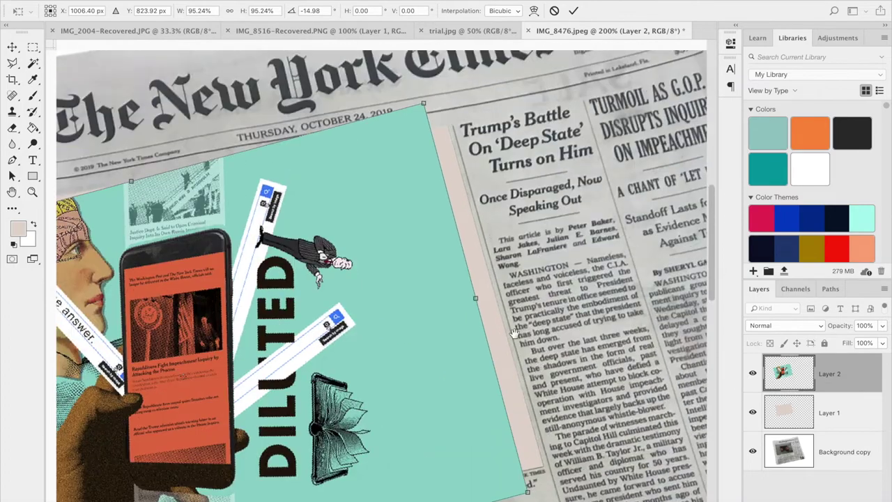
drag(430, 282, 438, 286)
click(139, 0)
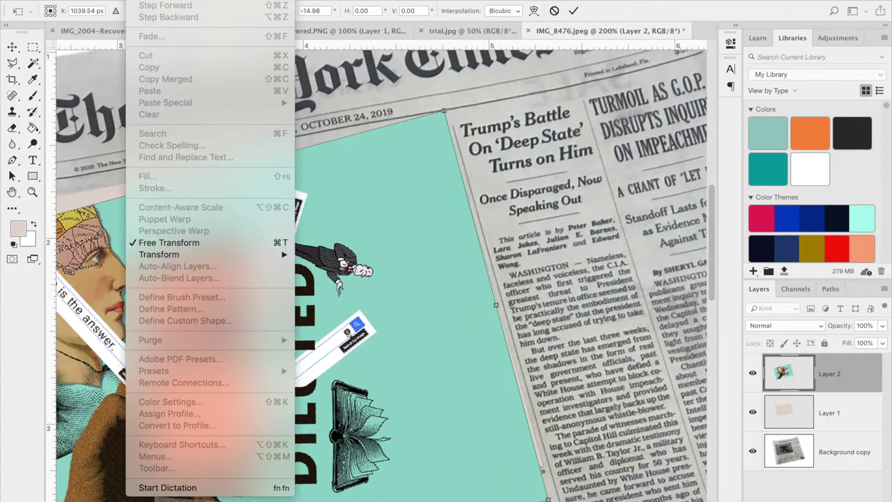
click(160, 246)
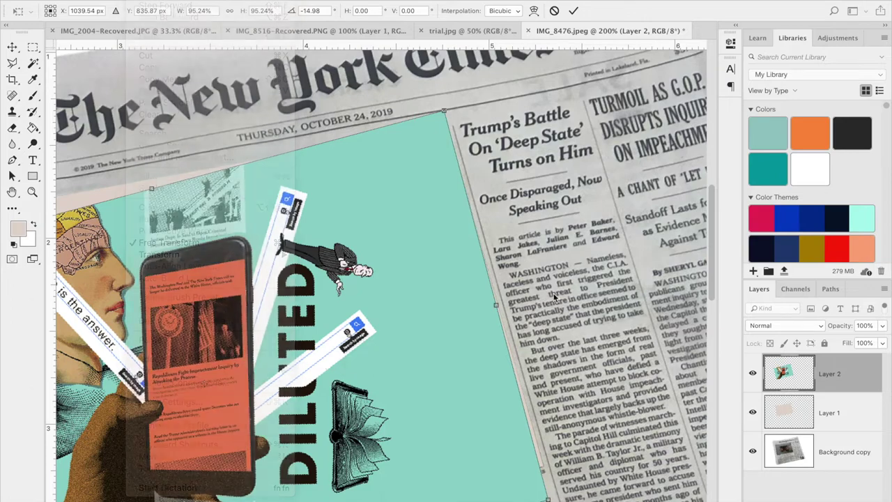
drag(523, 344, 669, 319)
scroll(460, 252, down, 5)
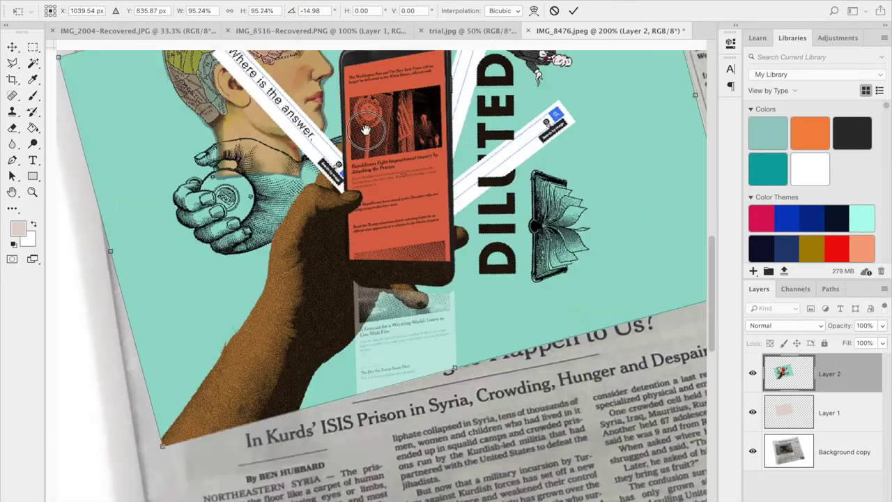
key(Return)
key(ctrl+minus)
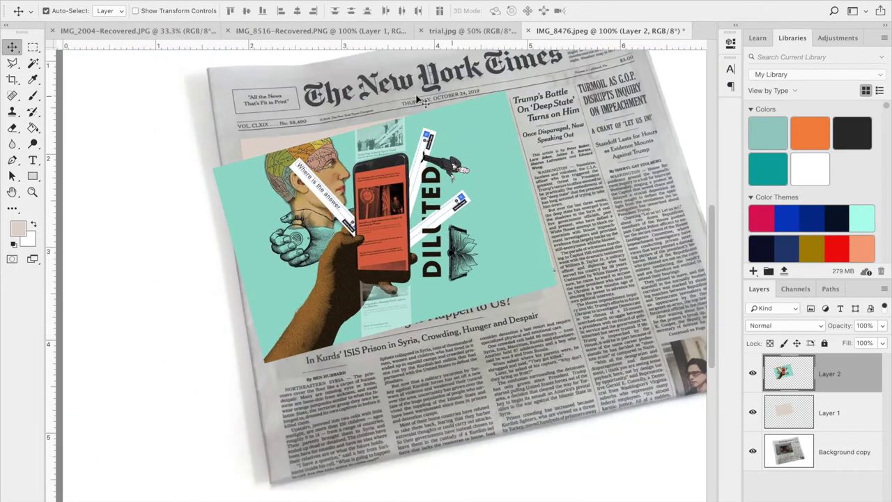
Step: Lower the collage layer's opacity to 62% so the newspaper's photo area shows through it
click(884, 326)
drag(853, 335, 862, 339)
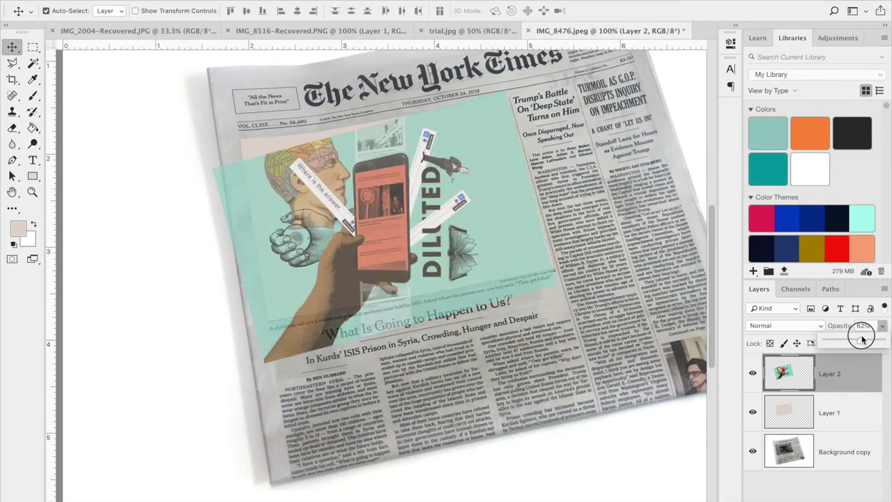
drag(516, 201, 520, 223)
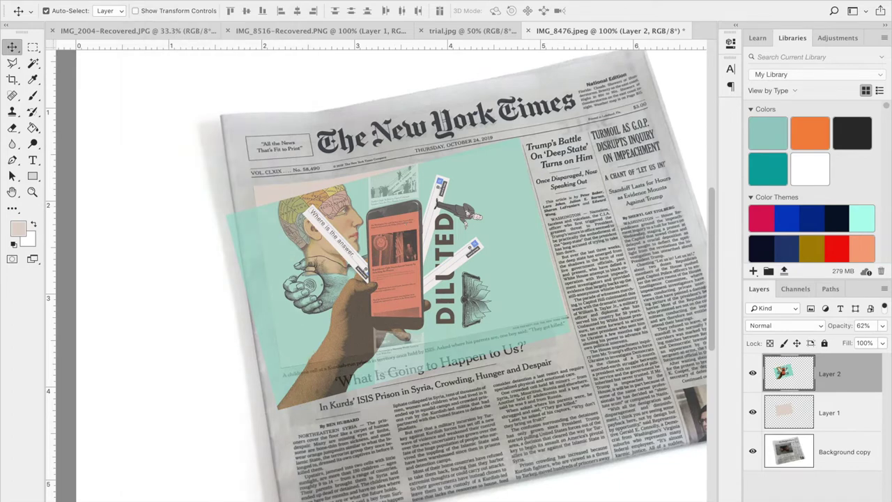
Step: Skew the collage's left side upward to follow the newspaper's tilt, shift it slightly, and apply the transform
click(136, 2)
mouse_move(184, 258)
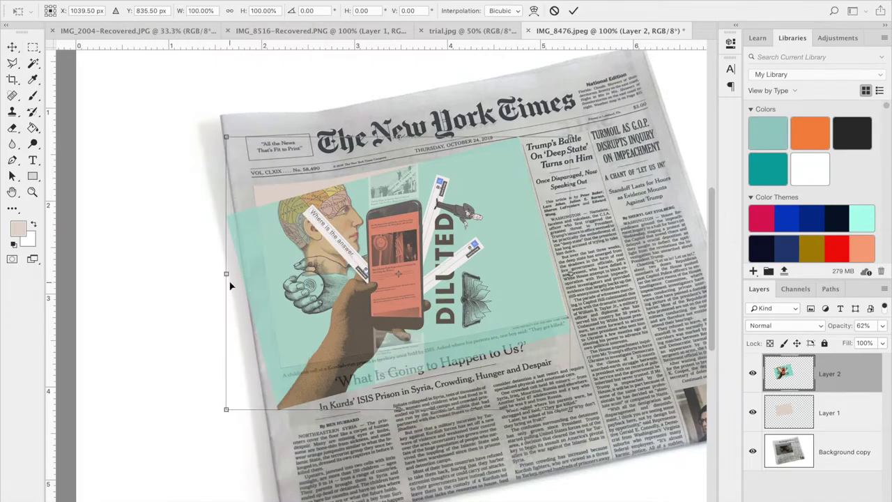
drag(227, 276, 235, 243)
drag(438, 267, 441, 269)
key(Return)
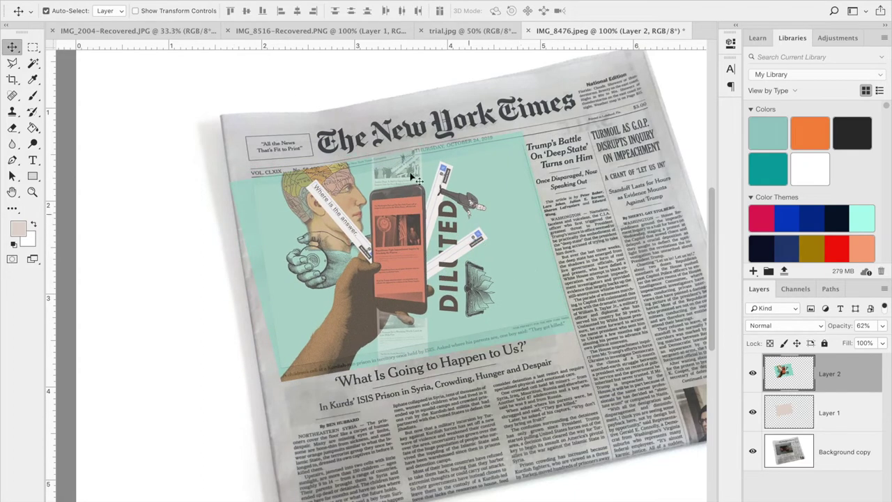
Step: Distort the collage by moving its four corners inward toward the edges of the beige photo area
key(ctrl+t)
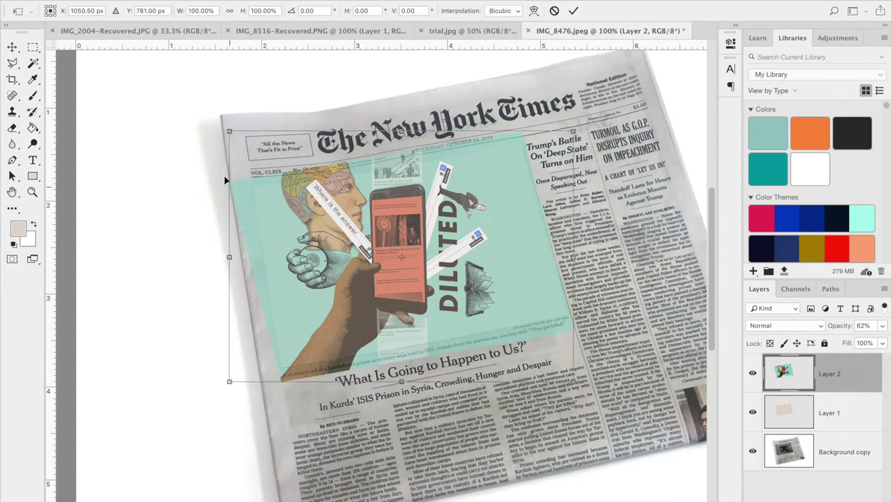
key(Return)
click(139, 2)
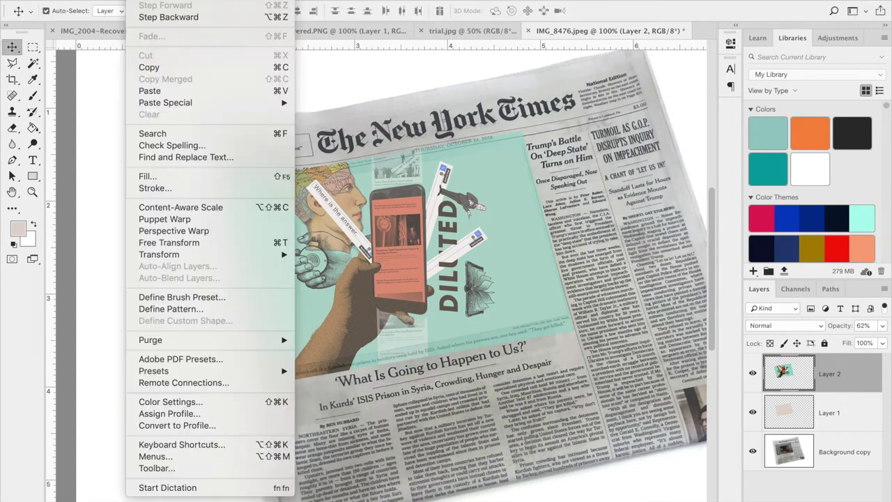
mouse_move(167, 255)
click(358, 309)
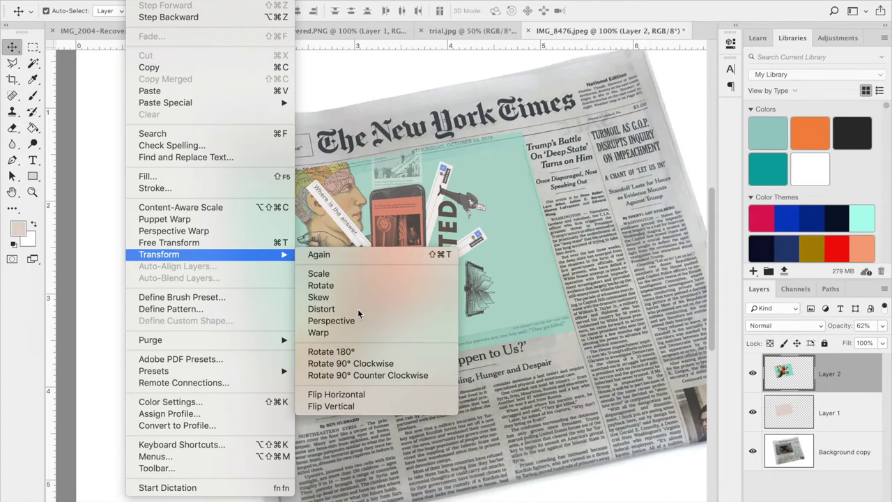
drag(230, 133, 260, 139)
drag(230, 384, 234, 368)
drag(571, 376, 568, 368)
drag(574, 131, 571, 143)
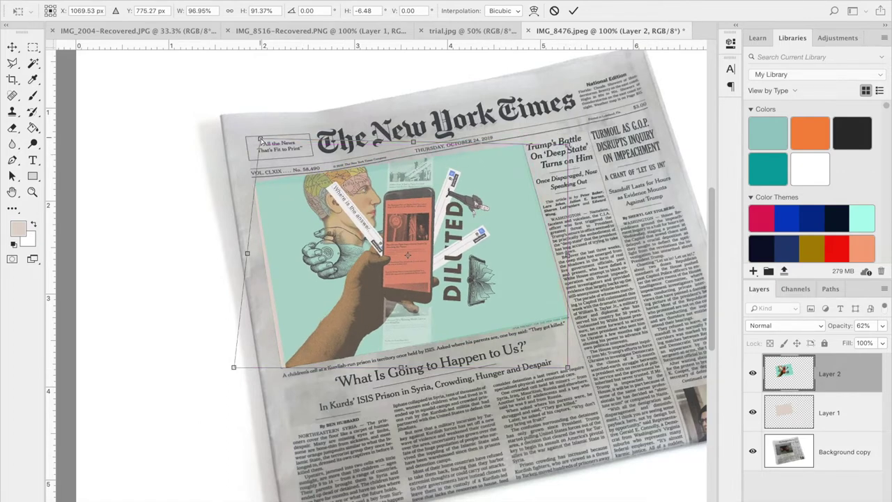
Step: Refine the distortion by nudging all four corners so the collage's edges follow the beige area
drag(258, 142, 258, 144)
drag(235, 369, 230, 370)
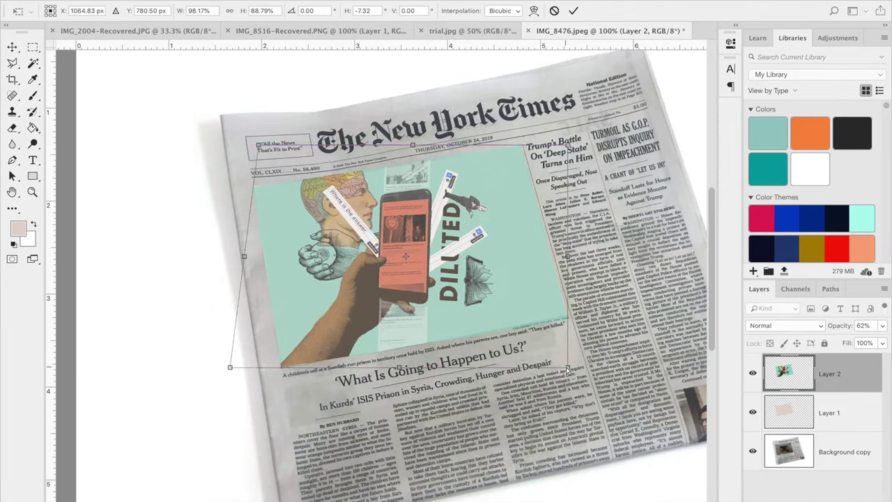
drag(568, 368, 568, 363)
drag(231, 368, 230, 367)
drag(568, 147, 560, 145)
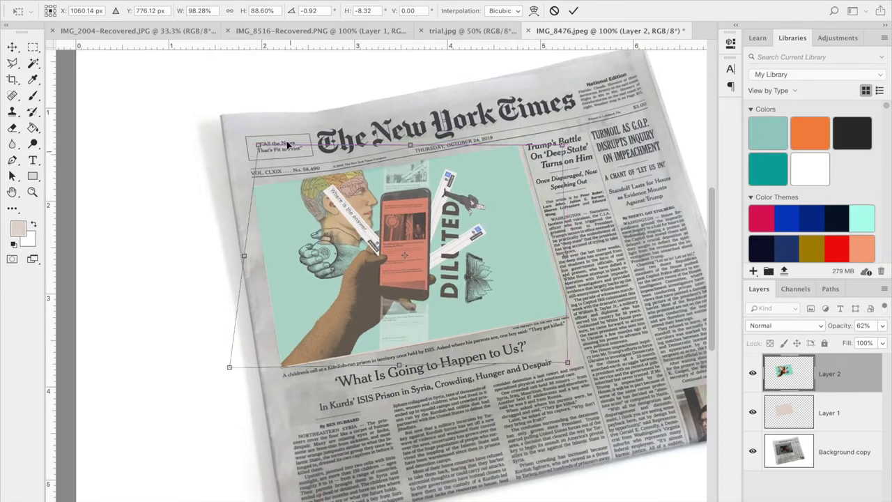
drag(258, 145, 260, 149)
Step: At 200% zoom, extend the collage's lower edge down to the caption and move its lower-right corner slightly outward
key(ctrl+plus)
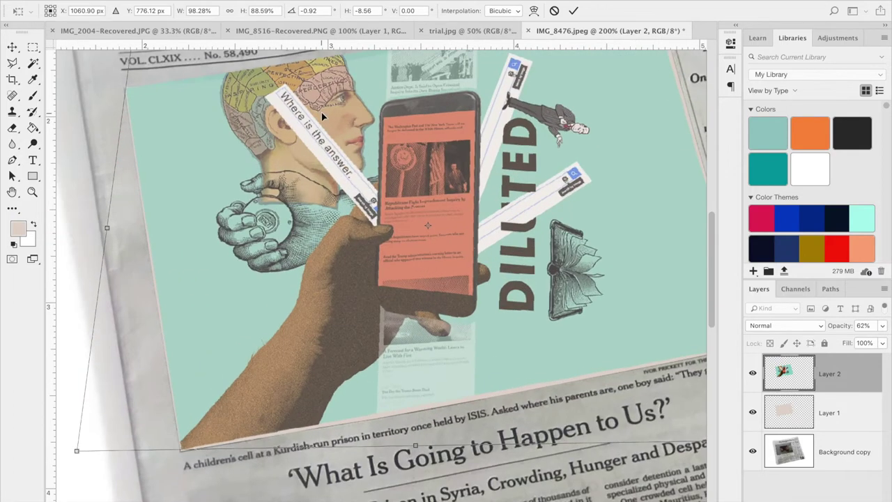
drag(312, 165, 200, 89)
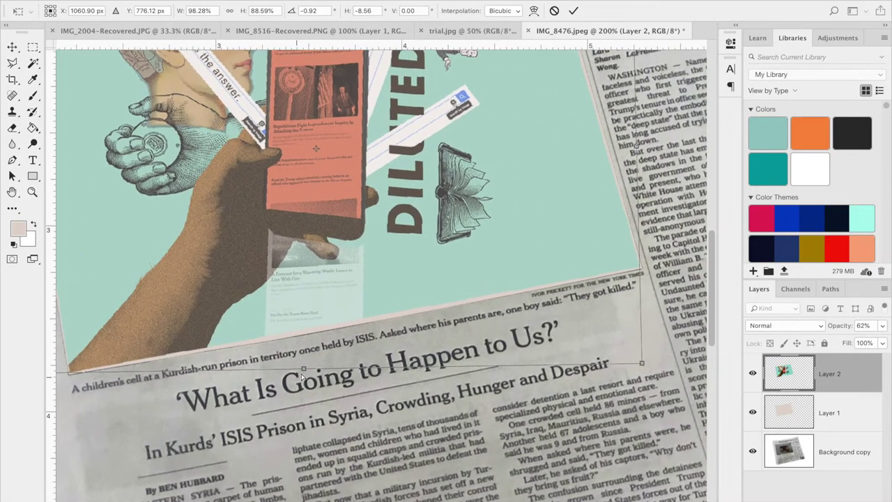
drag(305, 369, 305, 376)
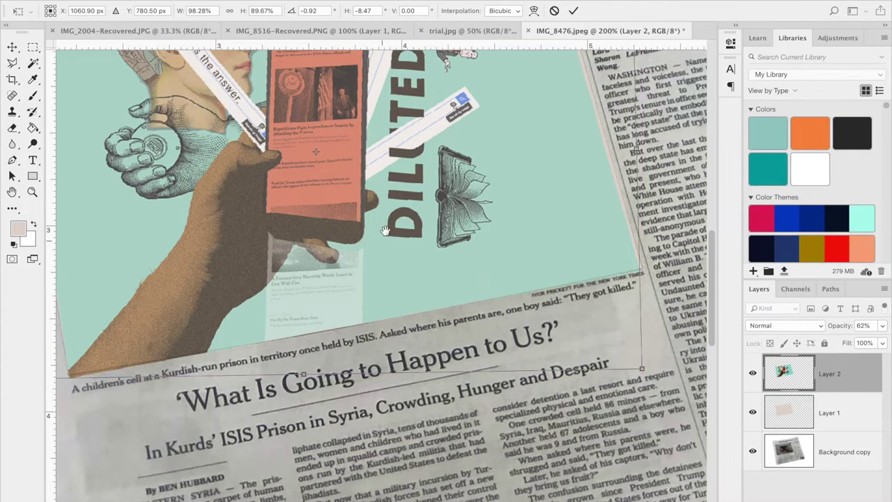
scroll(305, 363, up, 4)
scroll(304, 362, right, 4)
scroll(292, 316, down, 1)
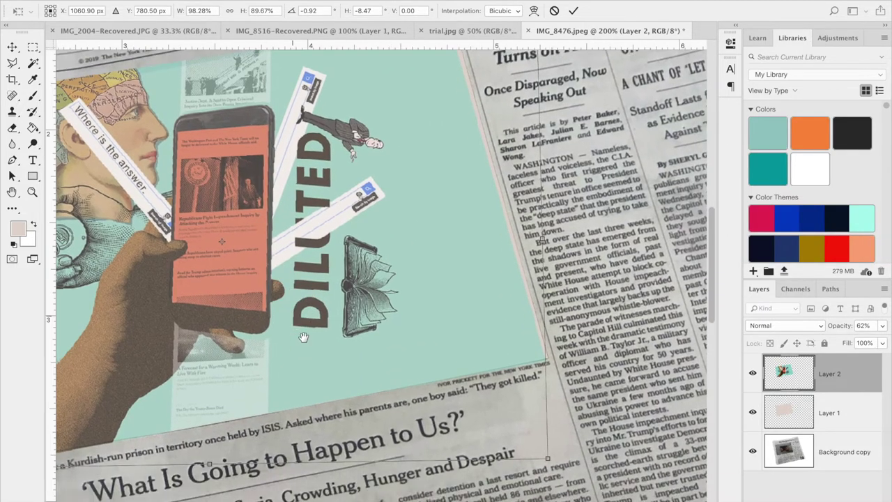
drag(548, 460, 553, 458)
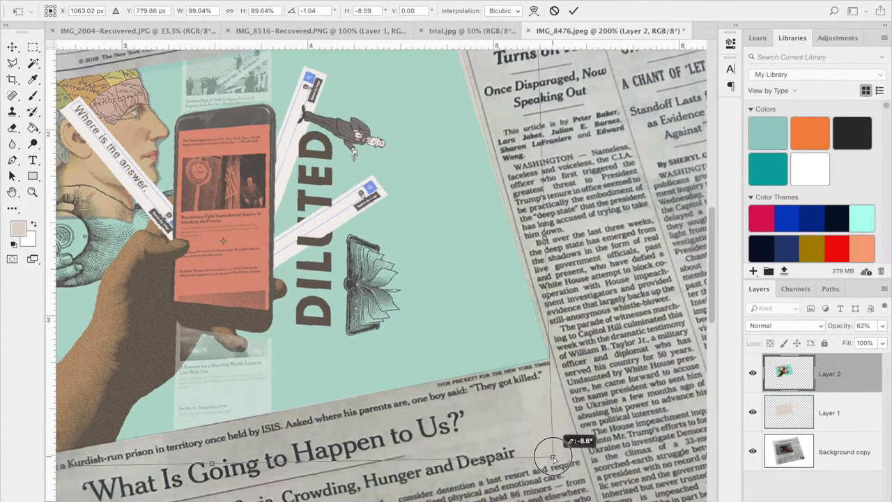
Step: Move the collage's upper-right and upper-left corners slightly outward to cover the photo area, and apply the distortion
scroll(421, 209, up, 6)
scroll(420, 210, left, 2)
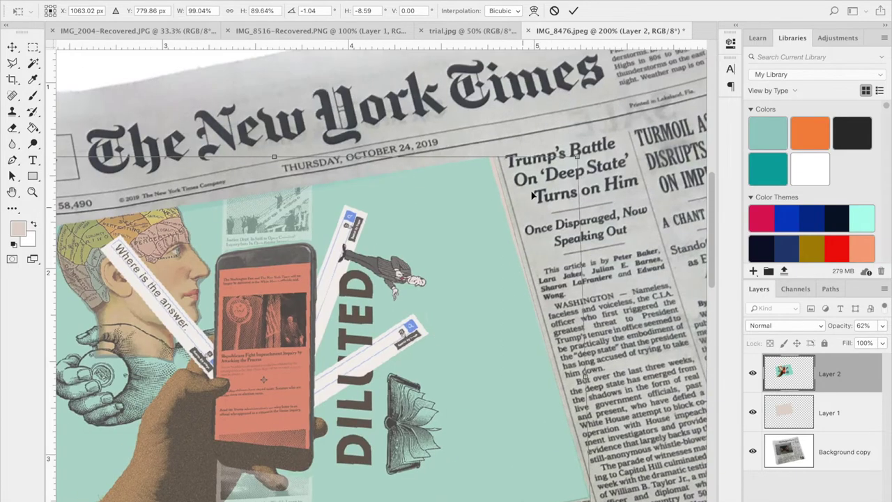
drag(578, 159, 583, 158)
scroll(529, 195, left, 7)
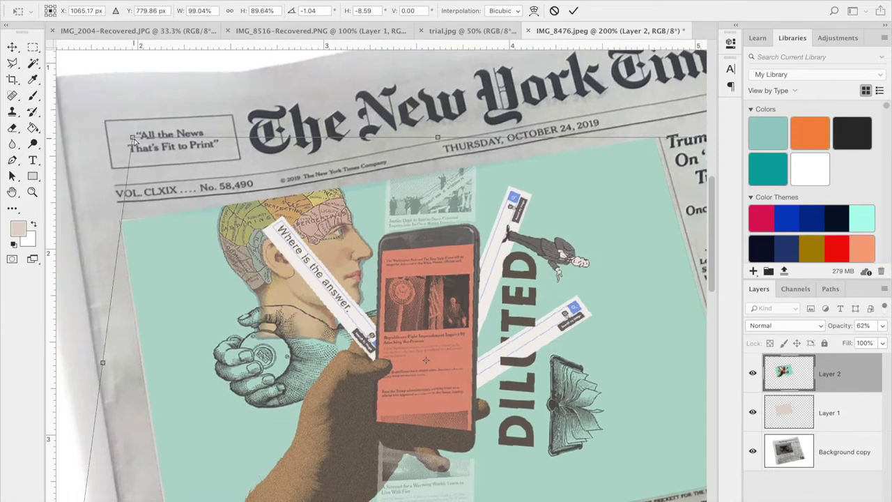
drag(134, 141, 129, 139)
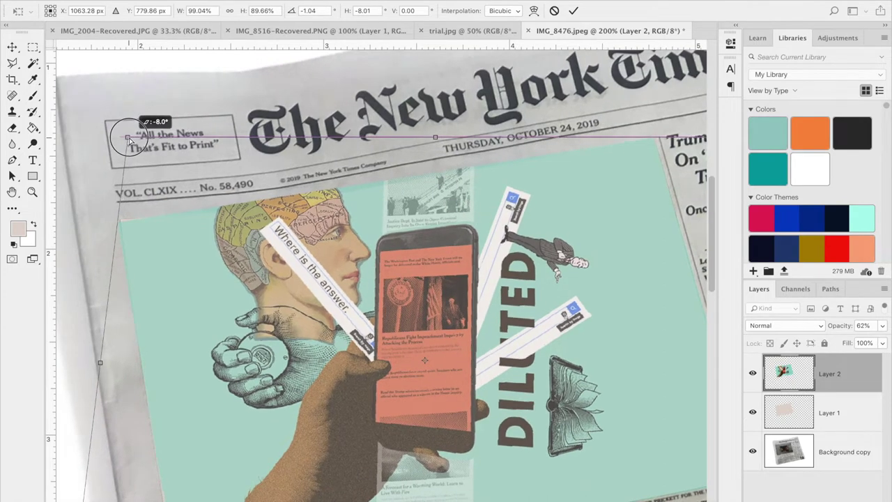
key(Return)
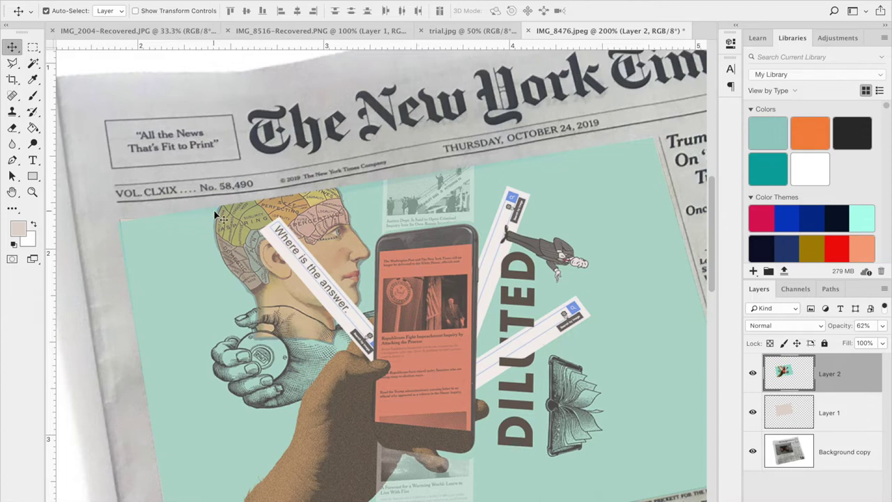
Step: Warp the collage's left side and upper part to match the upper boundary of the newspaper's photo area
scroll(356, 201, down, 5)
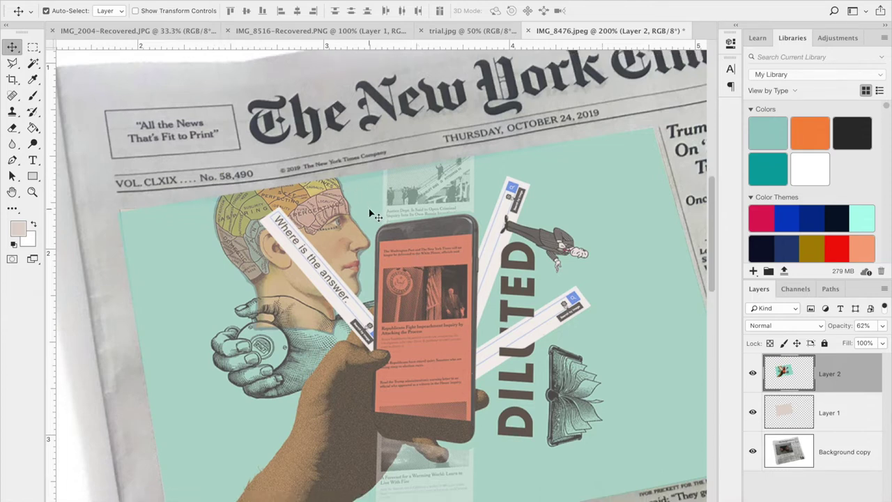
scroll(369, 209, up, 3)
scroll(369, 208, down, 1)
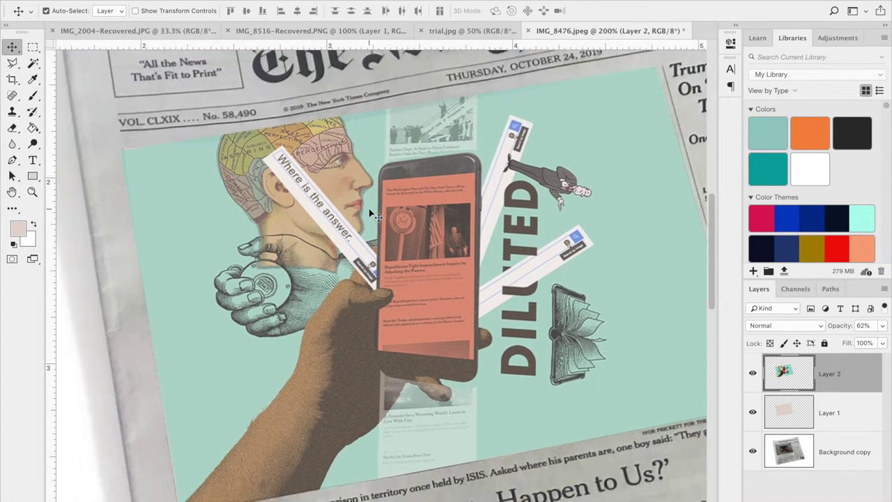
click(160, 1)
mouse_move(139, 0)
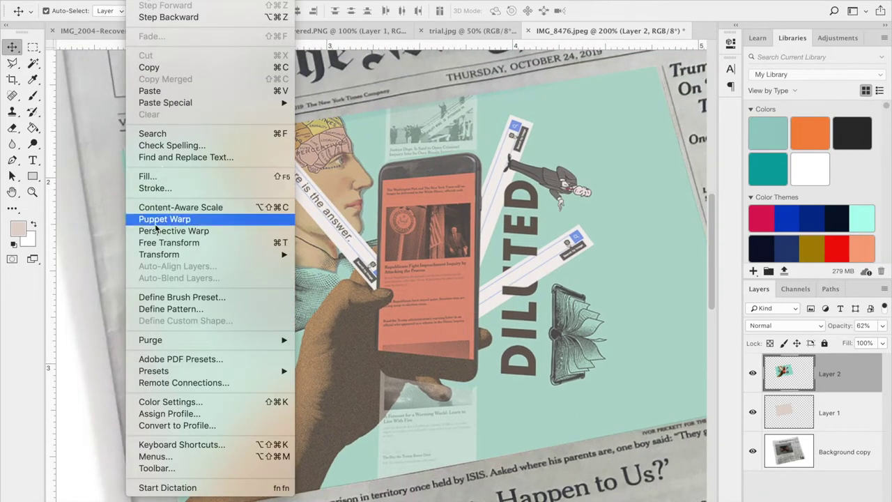
mouse_move(155, 254)
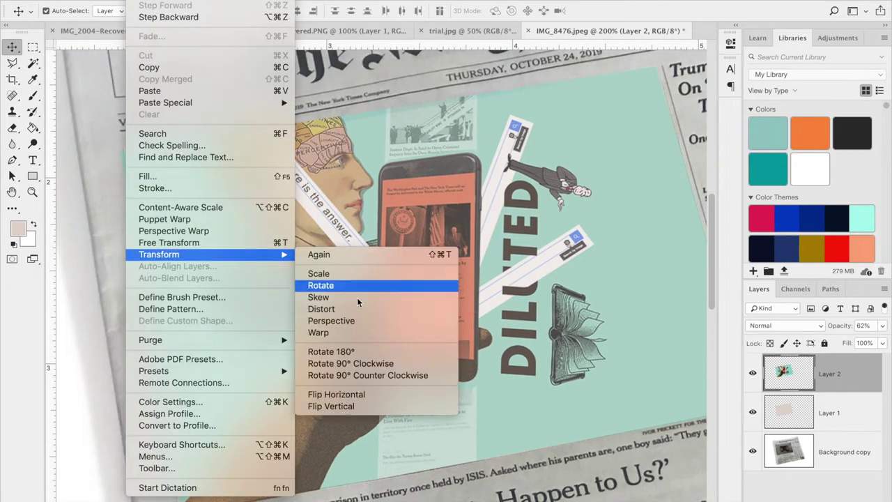
click(348, 333)
drag(120, 218, 122, 211)
drag(339, 70, 321, 97)
drag(545, 68, 543, 55)
Step: Adjust the warp at the collage's lower-right and lower-left corners to meet the photo area's edges
scroll(597, 133, right, 5)
scroll(597, 133, down, 2)
drag(596, 455, 584, 449)
scroll(479, 393, down, 2)
scroll(382, 414, left, 5)
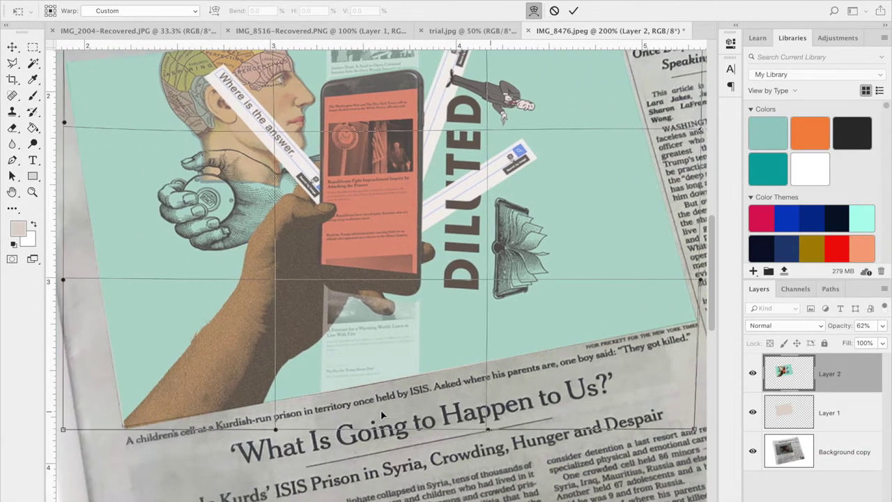
scroll(381, 416, left, 4)
drag(102, 430, 99, 430)
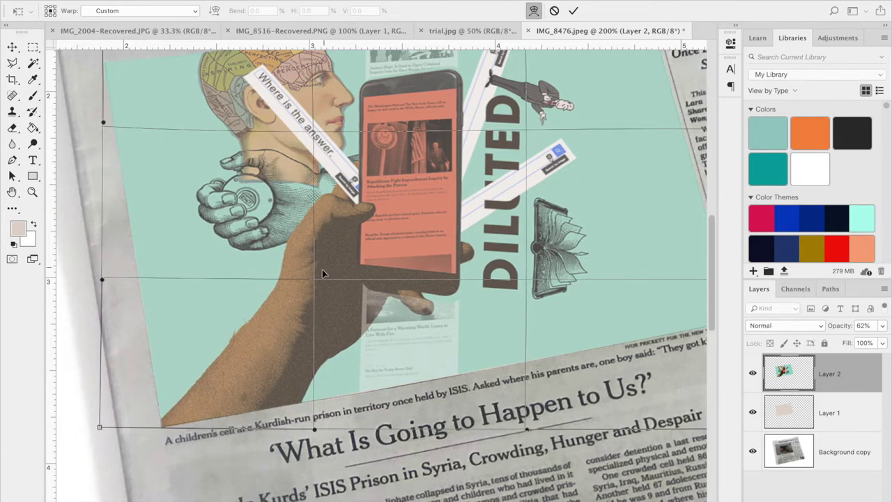
Step: Nudge the warp mesh inside the collage at two intersections and apply the warp
drag(314, 282, 315, 282)
scroll(314, 281, up, 3)
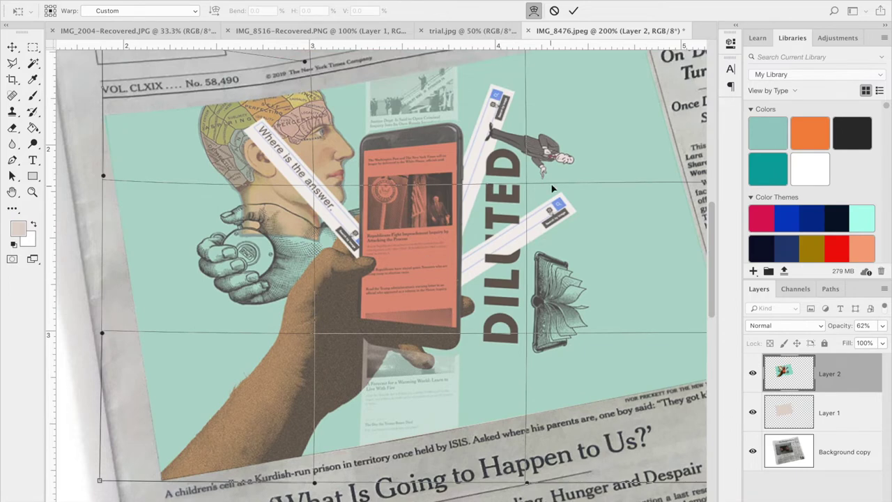
drag(528, 187, 528, 186)
key(Return)
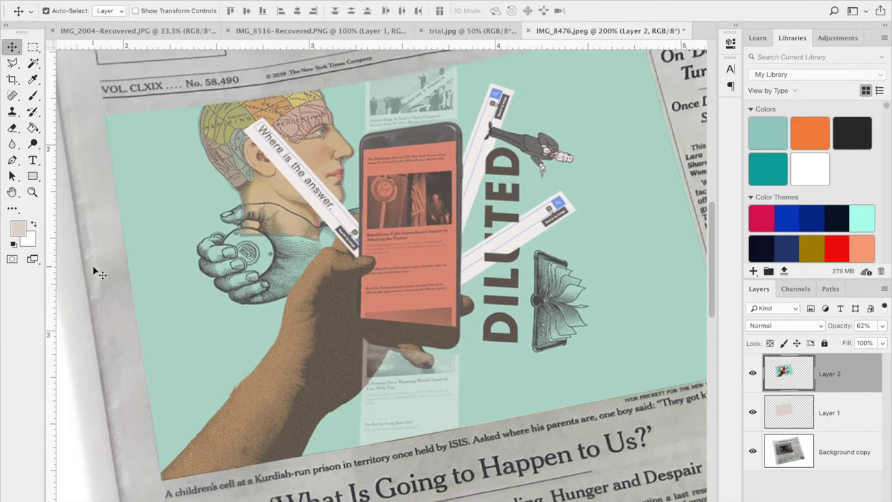
Step: Set the collage layer's opacity to 100%
scroll(304, 270, right, 3)
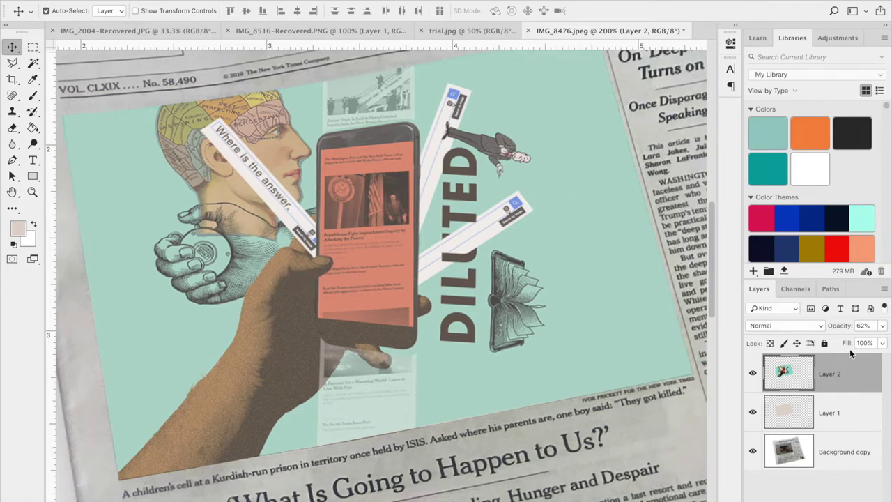
click(882, 326)
drag(854, 340, 883, 340)
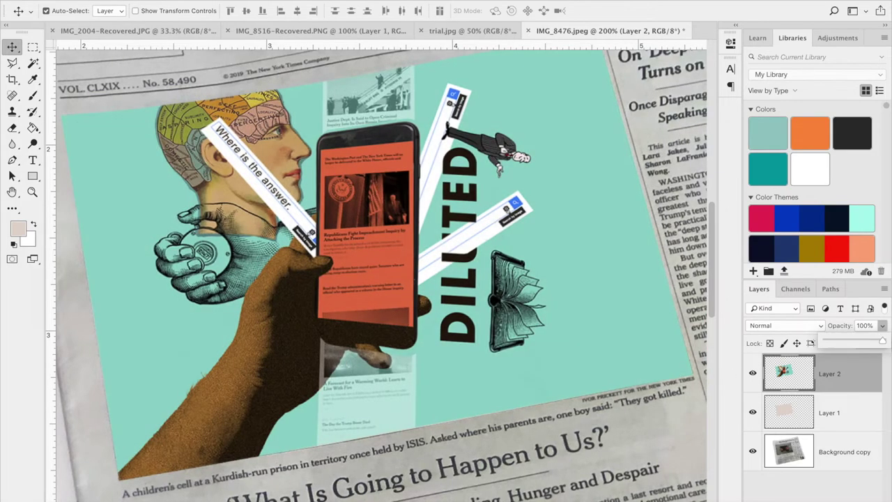
Step: Check the collage's fit on the whole newspaper and up close, toggling Layer 1's visibility off and on
key(ctrl+minus)
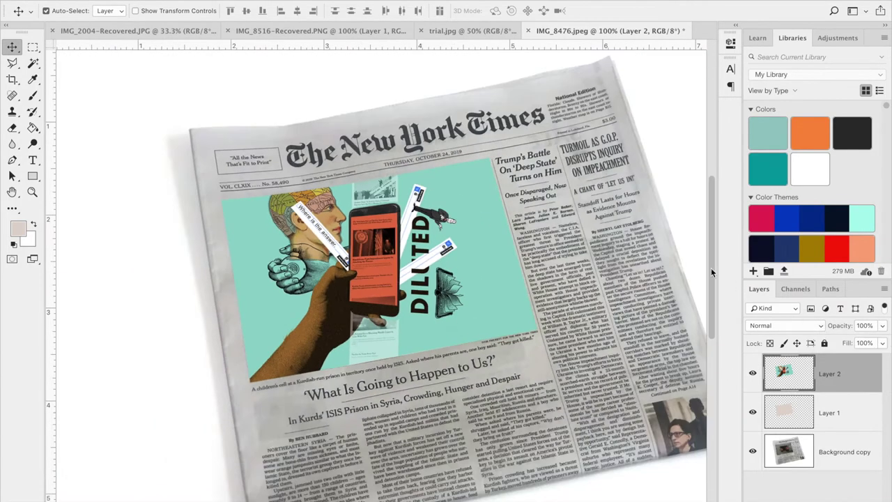
key(ctrl+plus)
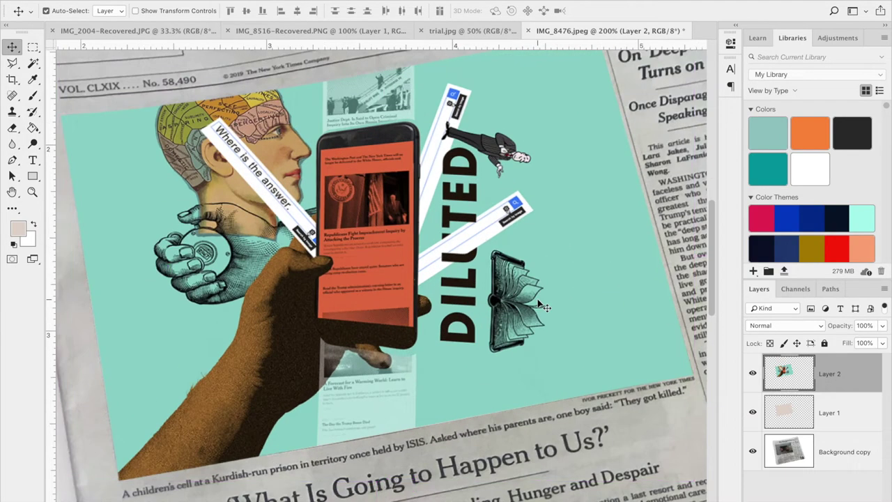
scroll(538, 303, down, 2)
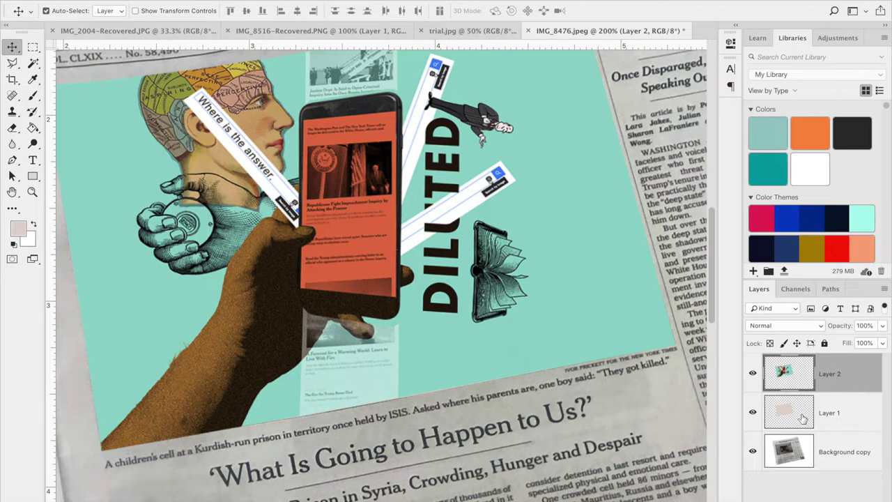
click(753, 413)
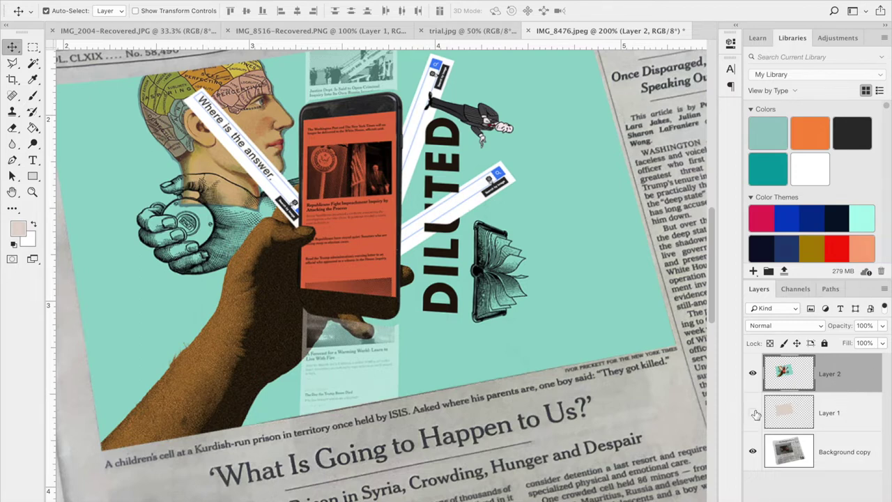
click(753, 412)
Step: Warp the collage layer again, nudging the handle on its lower edge slightly downward to fit the photo area
key(super+t)
key(super+plus)
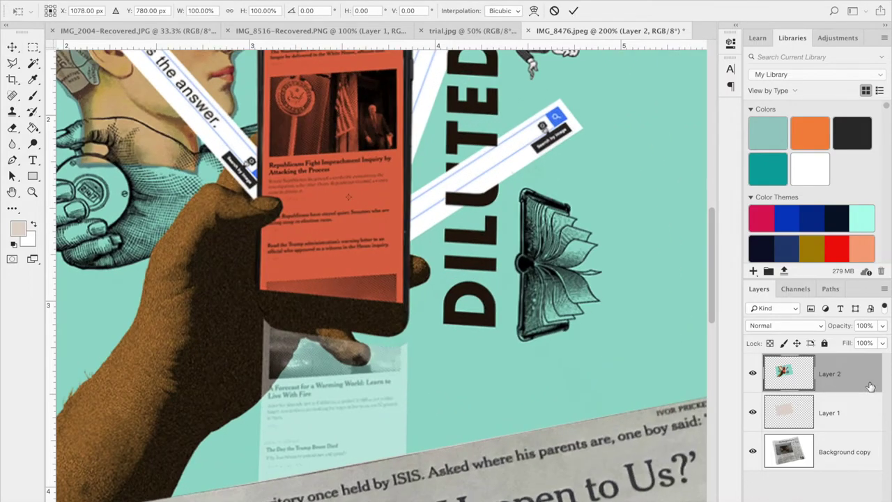
scroll(629, 349, down, 3)
scroll(628, 348, down, 6)
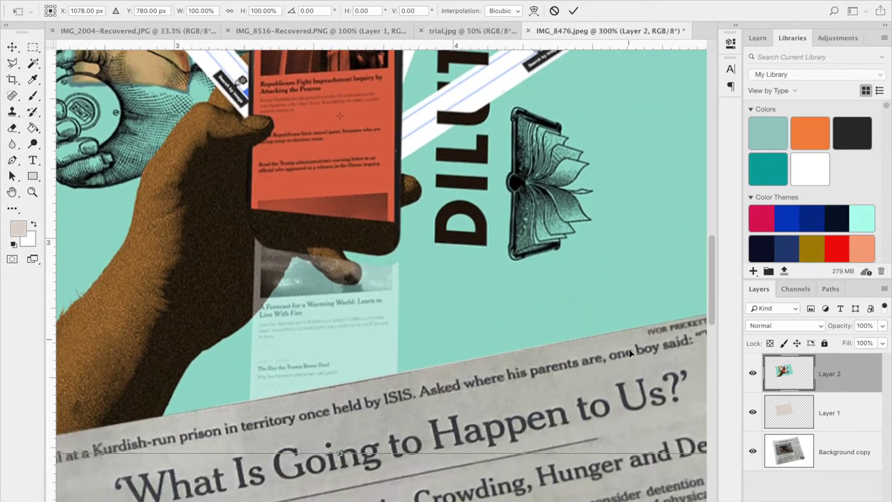
scroll(629, 347, left, 6)
scroll(428, 361, right, 5)
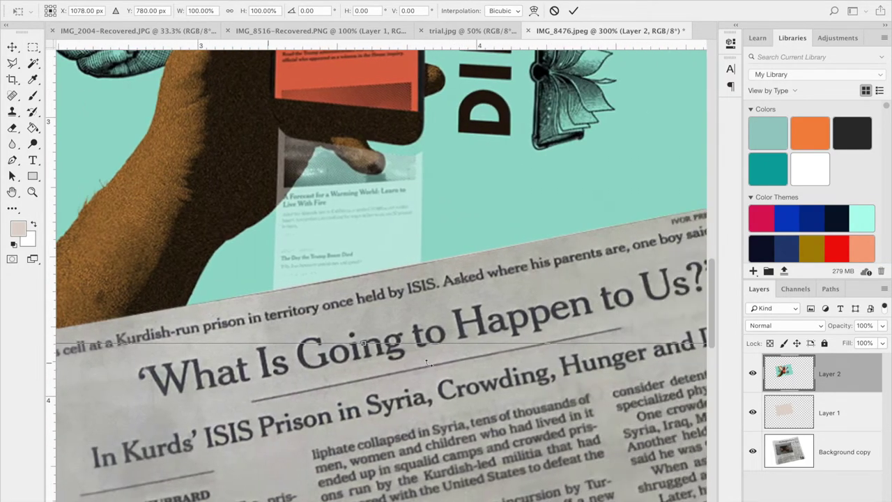
click(140, 1)
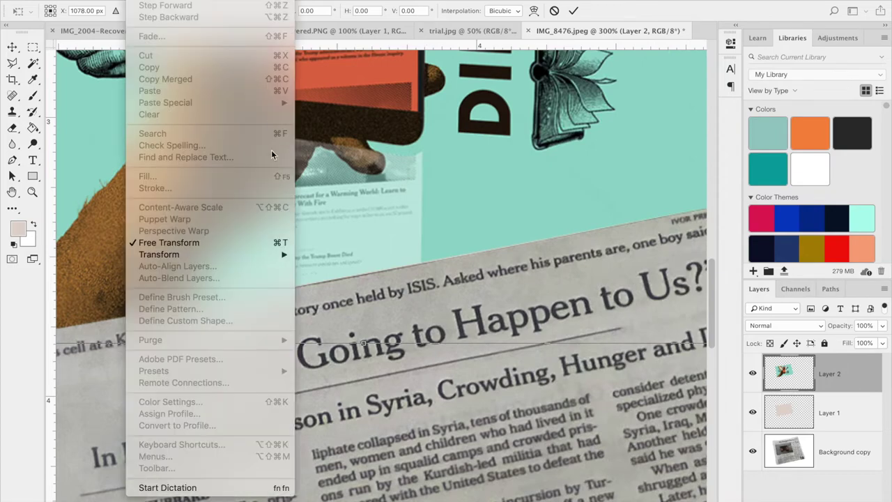
mouse_move(209, 255)
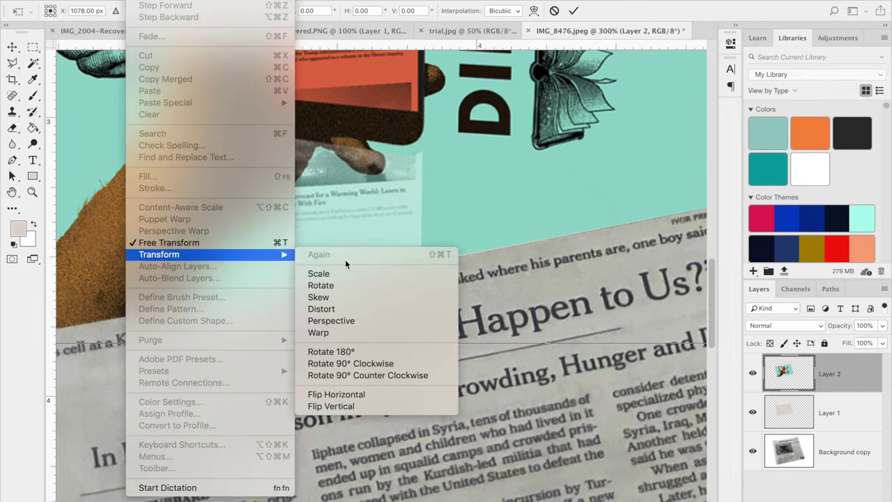
click(359, 332)
drag(520, 346, 522, 349)
scroll(414, 301, up, 2)
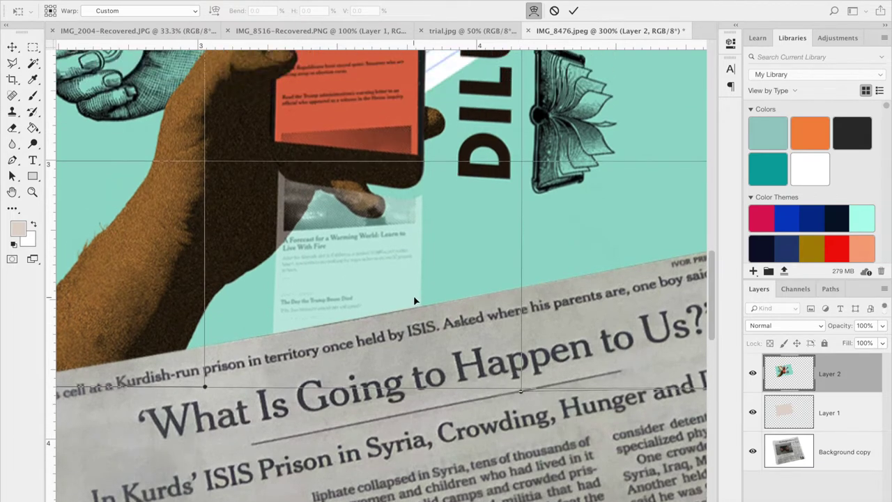
drag(520, 391, 517, 393)
Step: Check the collage's right, upper and left edges against the photo area and apply the warp
scroll(430, 294, right, 10)
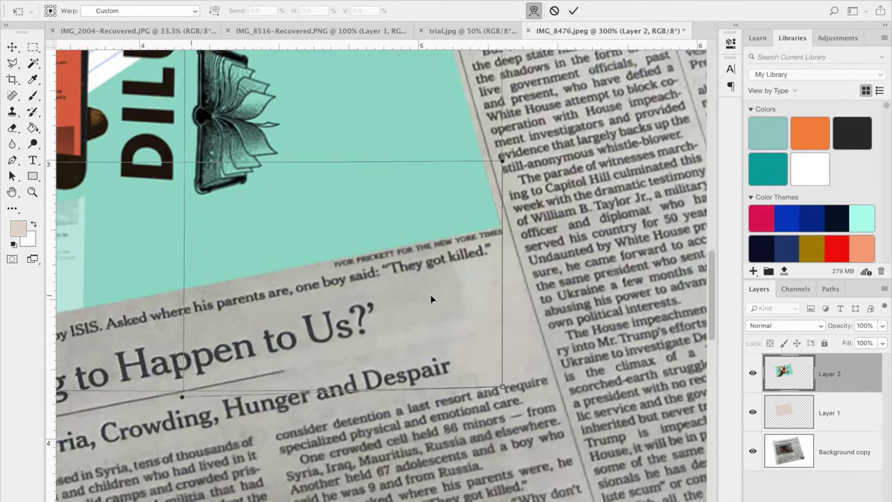
scroll(430, 294, up, 5)
scroll(430, 294, up, 9)
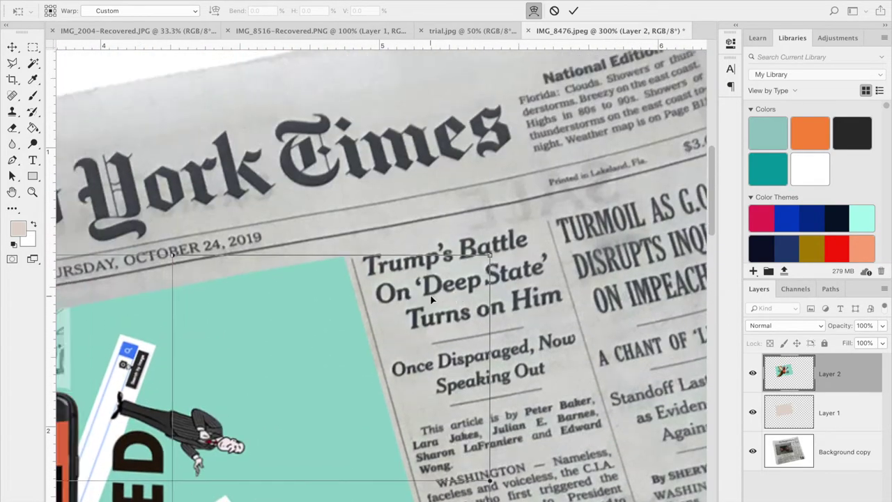
scroll(430, 295, left, 12)
scroll(431, 295, down, 2)
scroll(430, 294, left, 5)
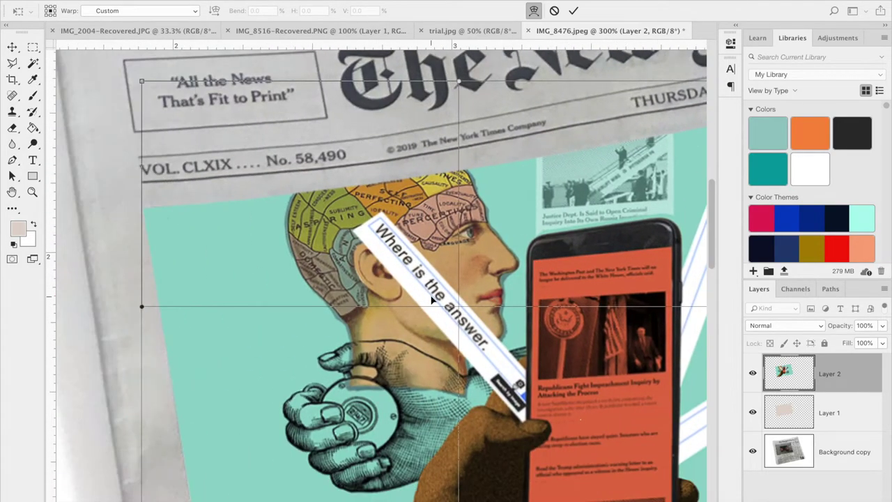
key(Return)
Step: Compare the newspaper with and without the collage by toggling Layer 2's visibility at 100% zoom
key(ctrl+1)
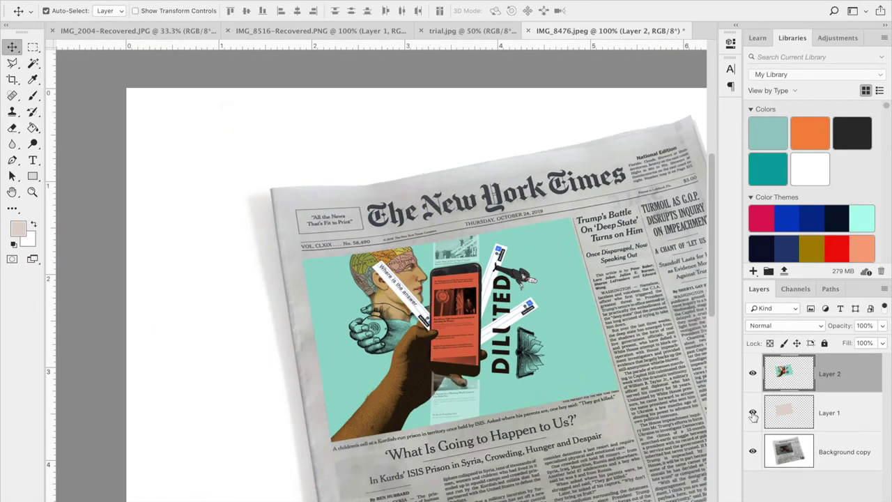
click(753, 377)
click(753, 377)
click(754, 376)
click(753, 375)
Step: Hide Layer 2 and add a Color Overlay effect to Layer 1
click(829, 414)
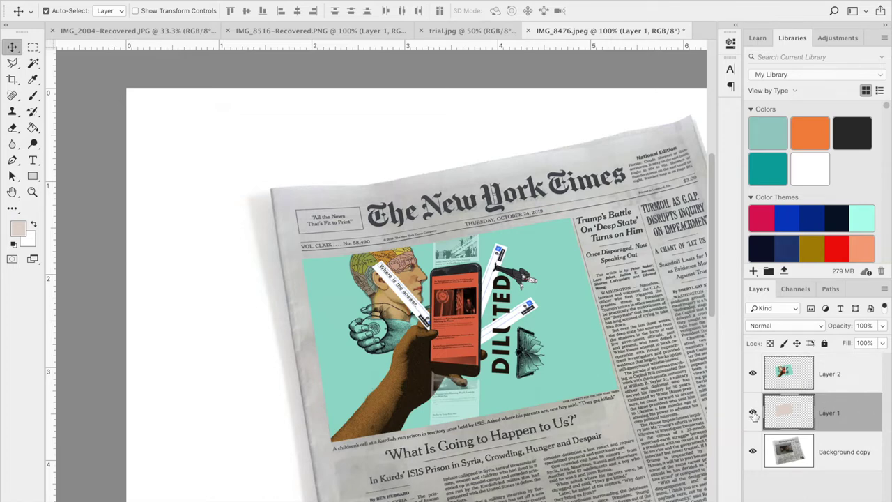
click(753, 374)
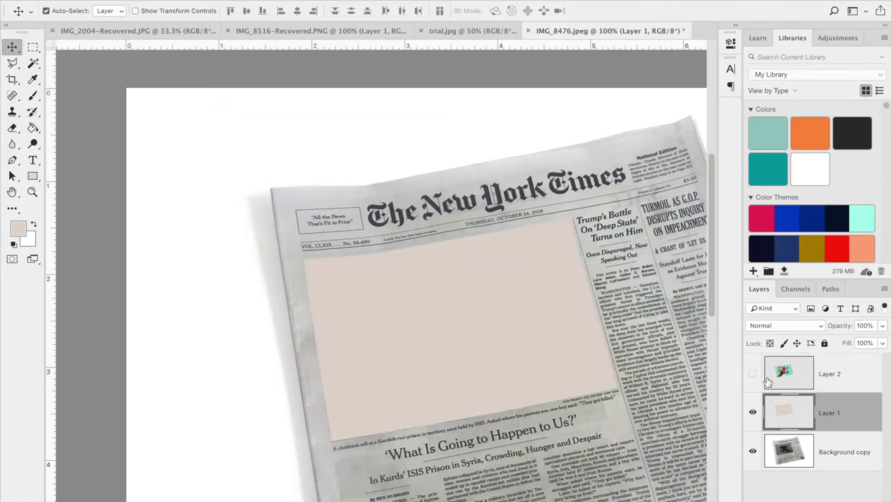
double_click(863, 419)
click(171, 414)
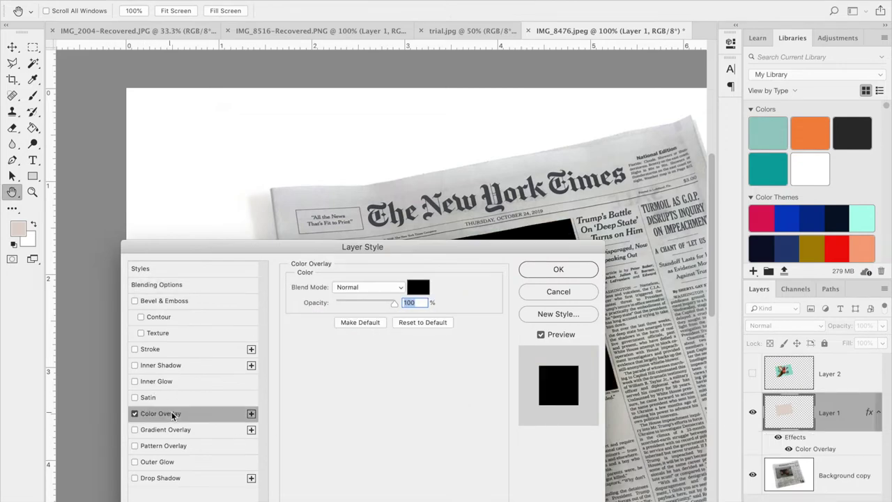
drag(523, 248, 809, 259)
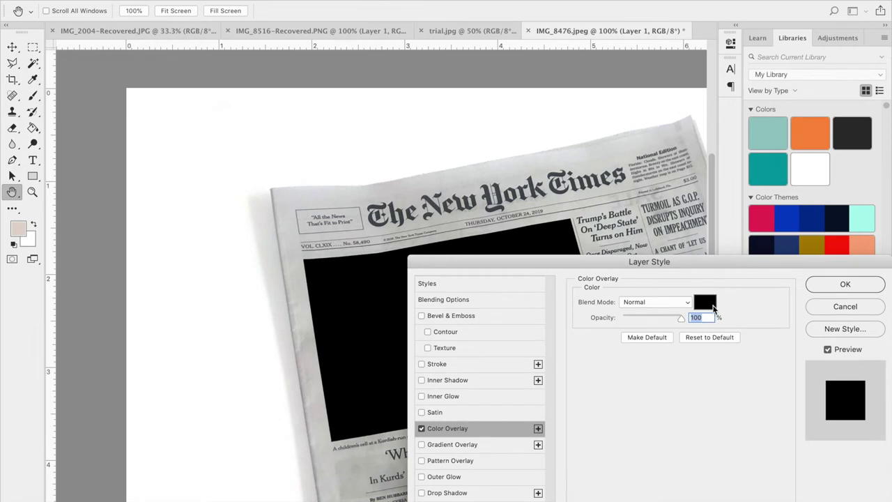
Step: Set Layer 1's overlay colour to the light grey cfcdca sampled from the newspaper and apply the layer style
click(705, 301)
click(655, 132)
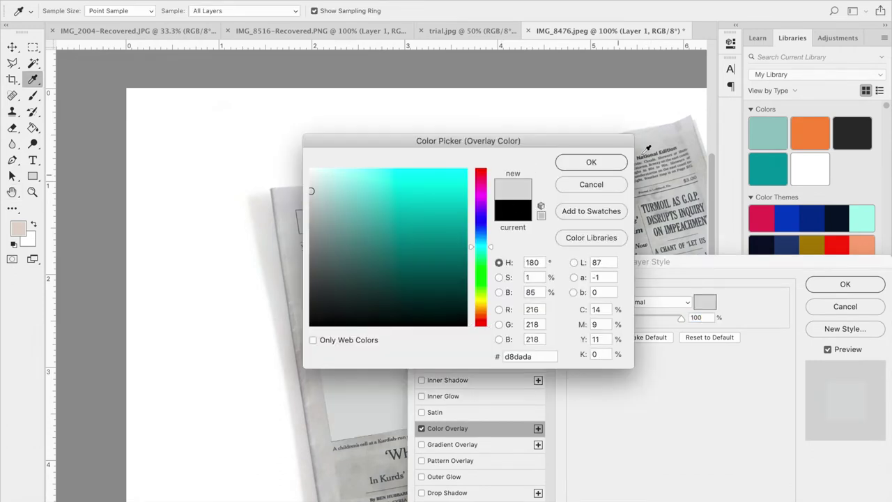
click(320, 403)
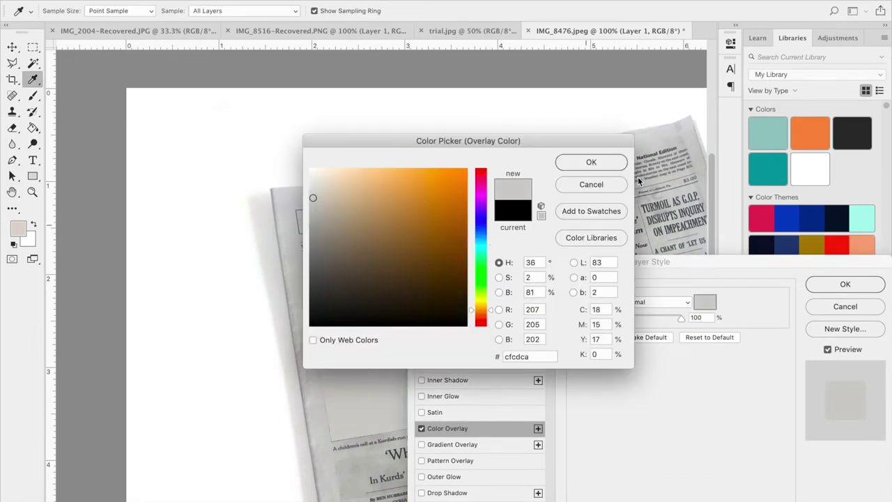
click(607, 163)
click(864, 285)
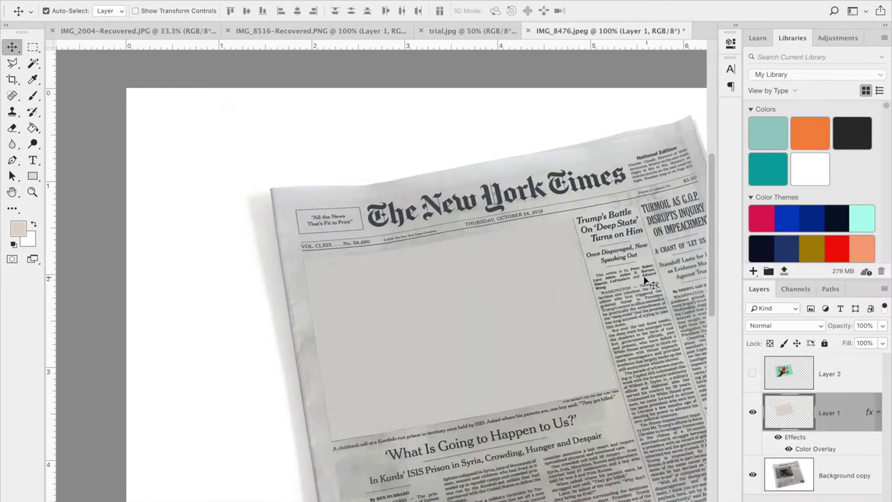
Step: Show Layer 2 again and set its blend mode to Multiply
click(753, 374)
click(863, 375)
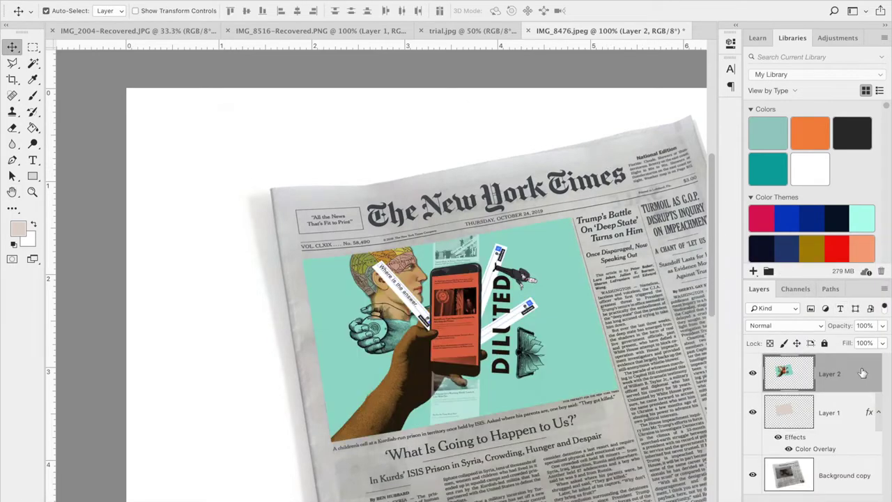
click(799, 327)
click(764, 360)
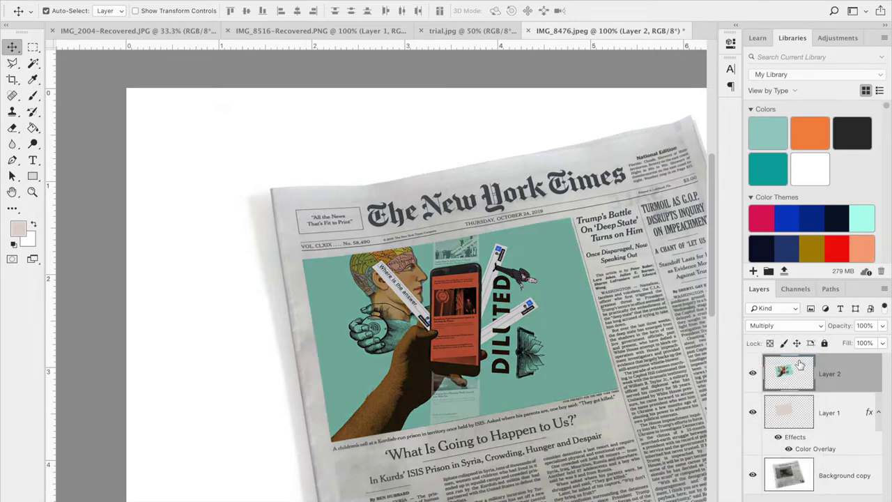
scroll(515, 239, down, 3)
scroll(515, 239, right, 5)
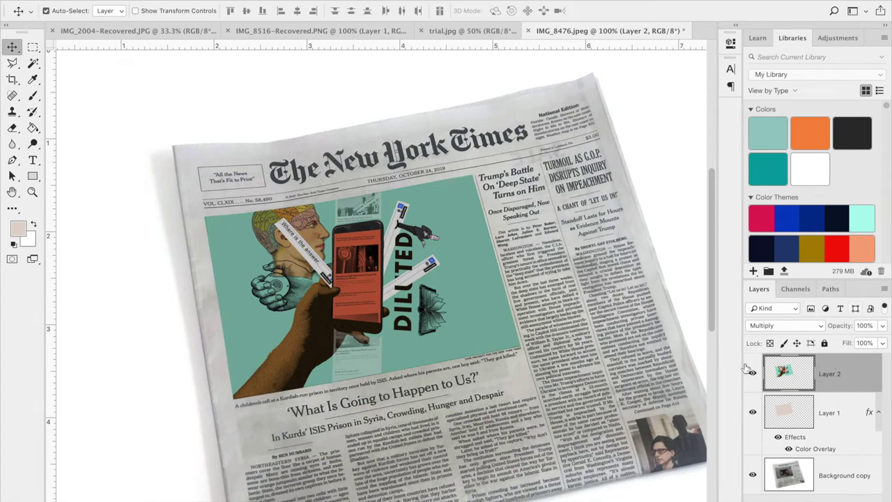
Step: Compare the collage in Normal mode, toggling its visibility, and return its blend mode to Multiply
click(779, 328)
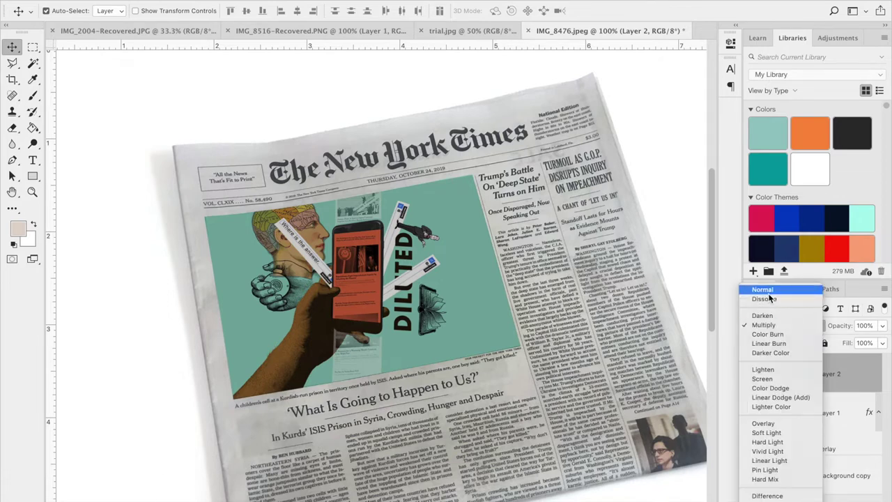
click(769, 290)
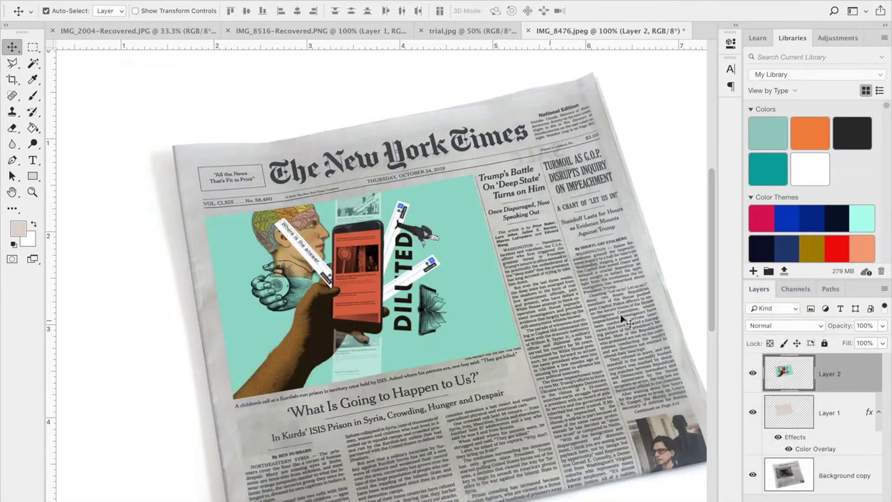
click(753, 374)
click(753, 374)
click(799, 328)
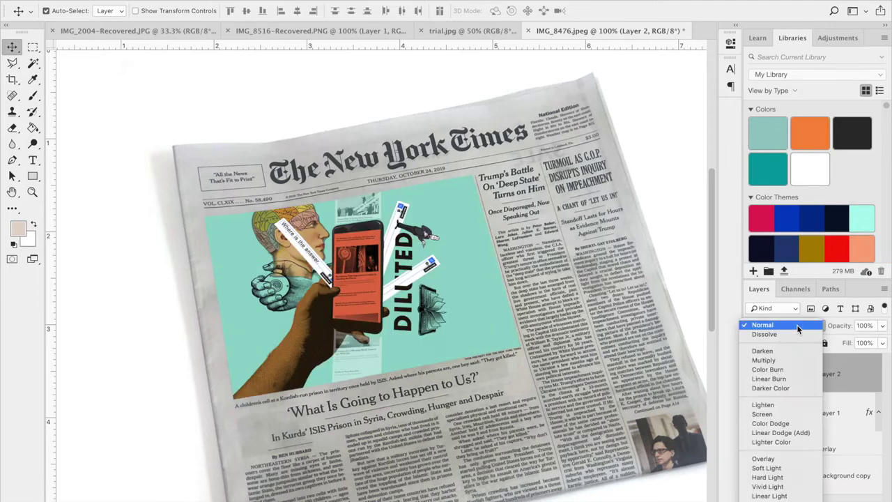
click(795, 361)
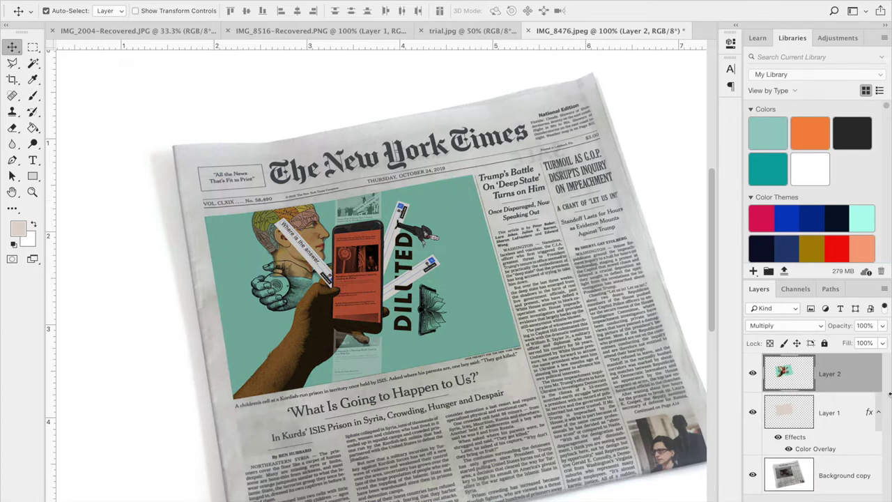
Step: Delete Layer 1, the grey filler layer beneath the collage
key(super+plus)
key(super+plus)
scroll(537, 344, down, 4)
scroll(536, 343, right, 4)
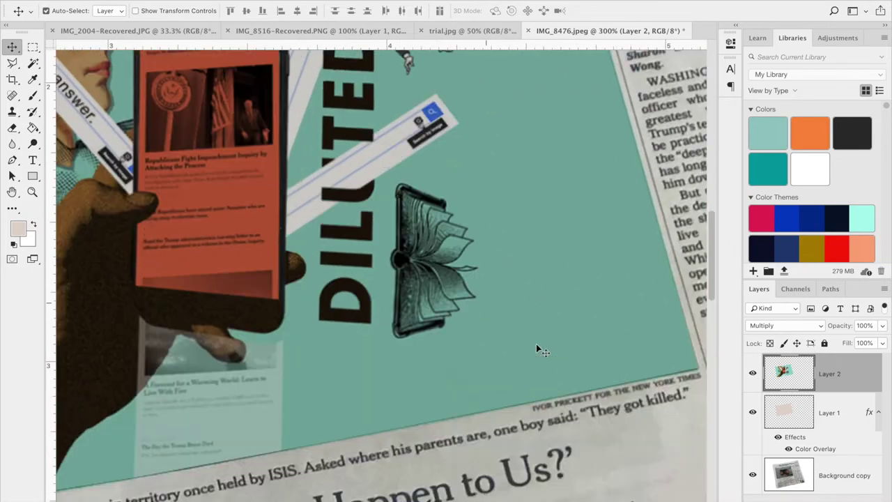
click(830, 415)
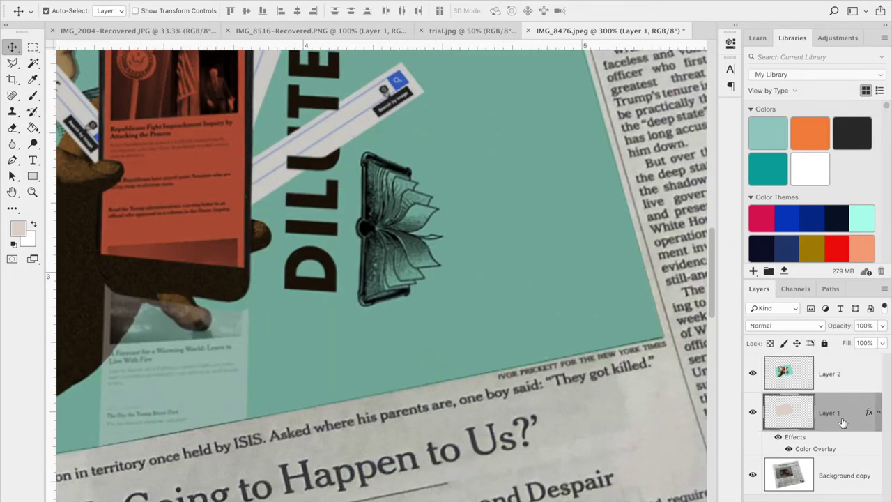
key(ctrl+t)
key(Return)
click(133, 1)
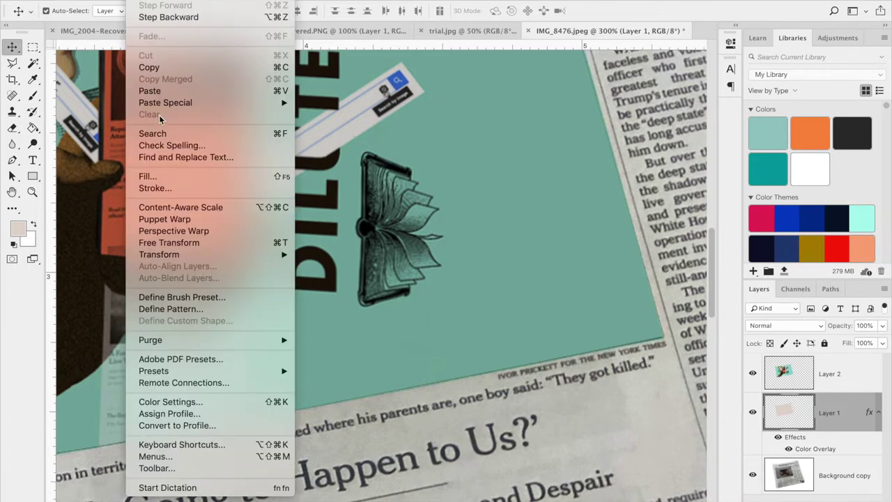
click(567, 231)
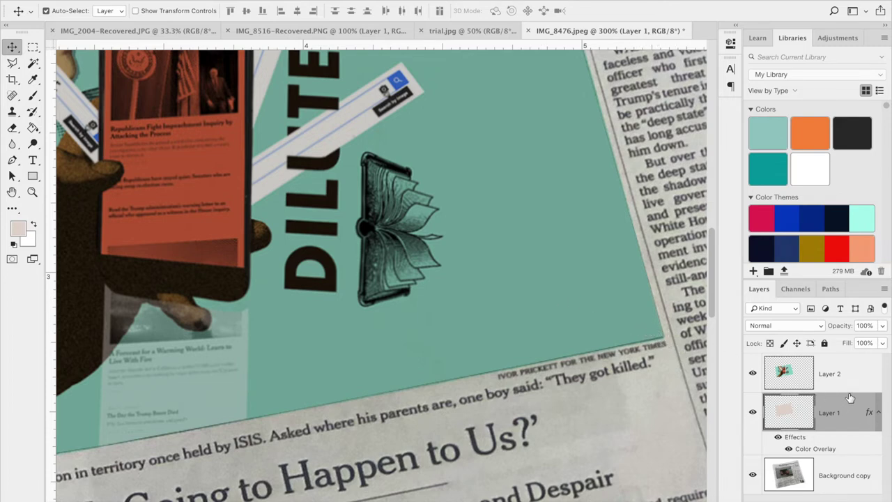
key(Delete)
Step: Duplicate the collage layer, Layer 2, keeping the suggested name Layer 2 copy
click(871, 379)
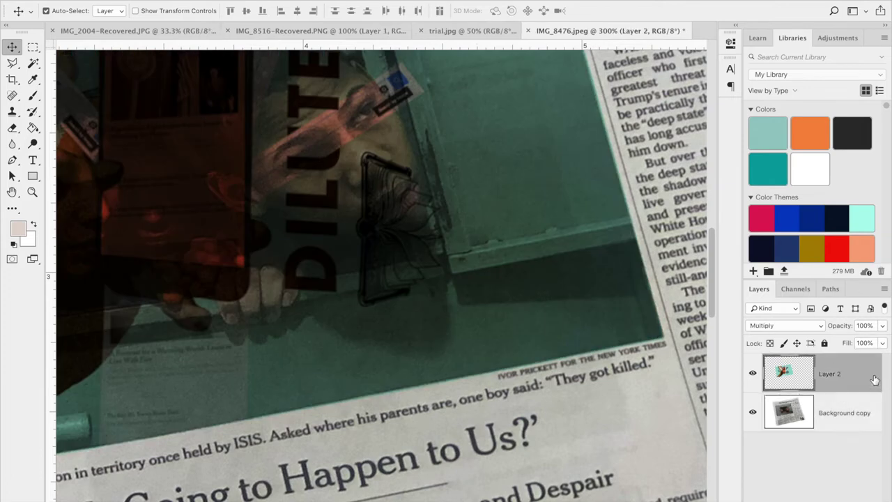
right_click(871, 379)
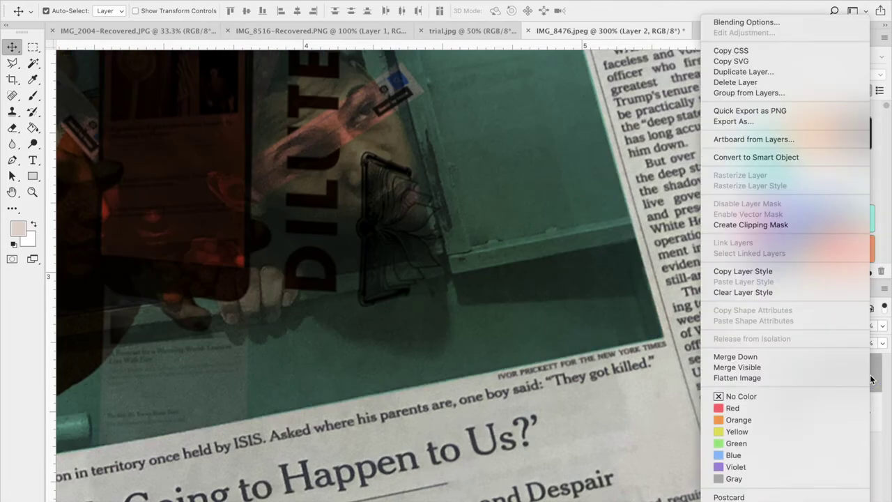
click(871, 385)
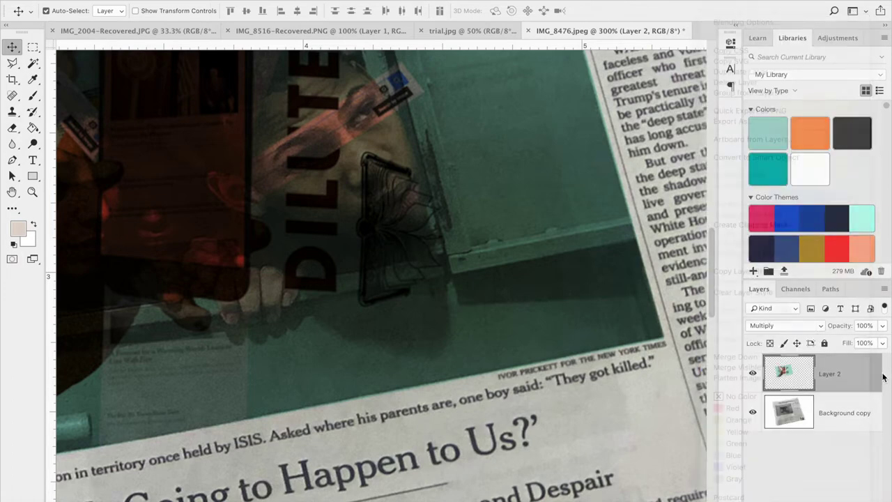
right_click(857, 373)
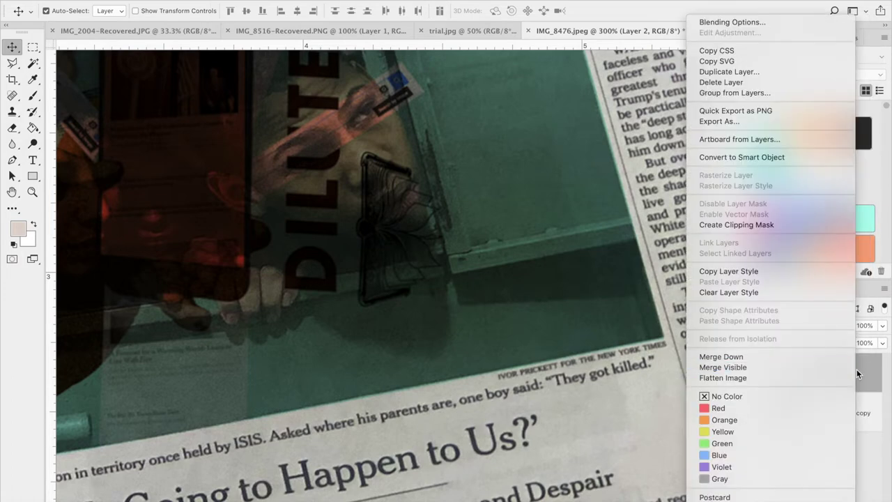
click(792, 71)
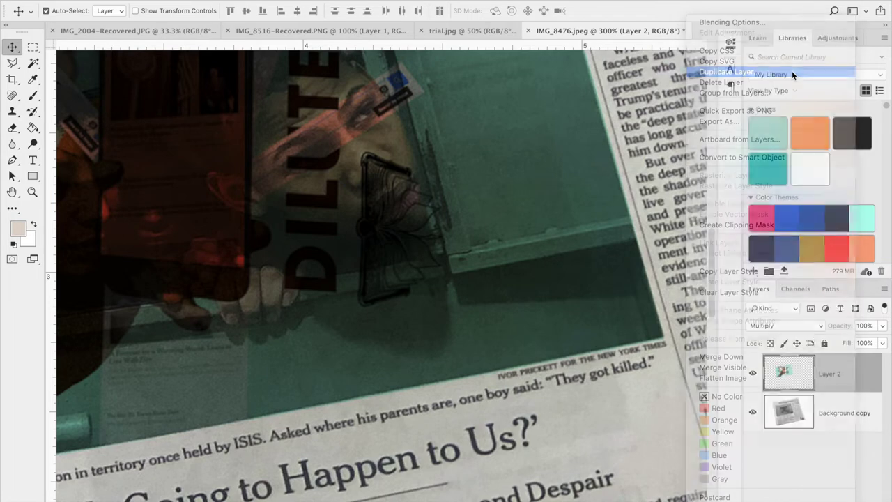
click(609, 238)
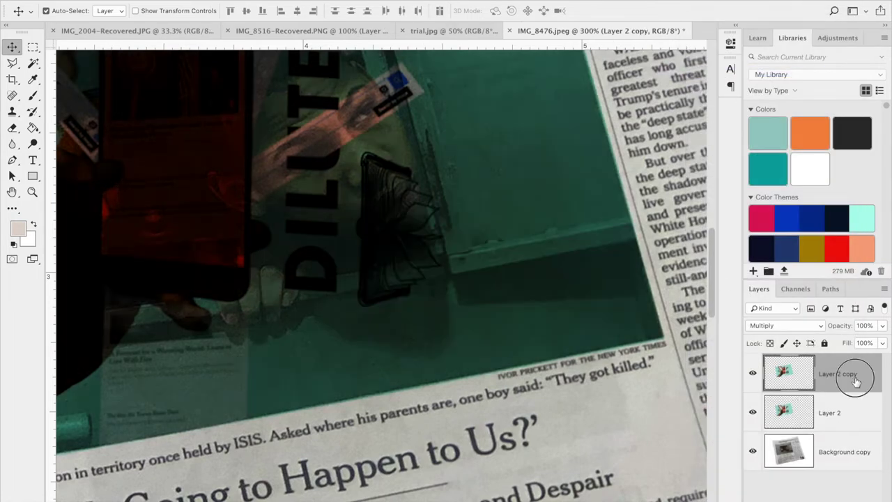
Step: Add a Color Overlay in the sampled paper grey to Layer 2 under the copy and check the collage's edges
click(854, 416)
double_click(853, 416)
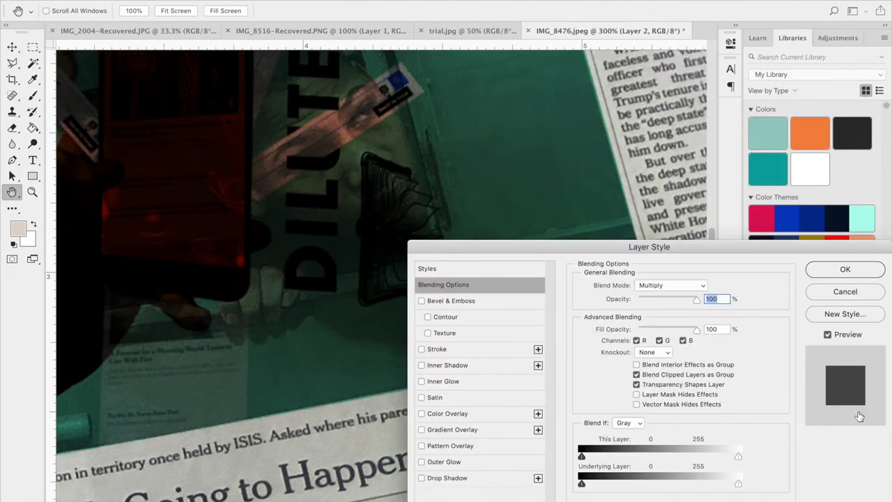
click(450, 414)
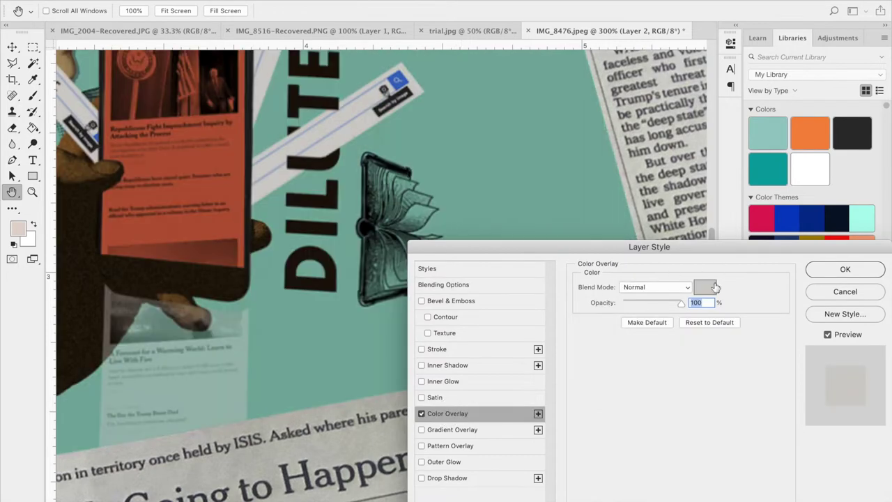
click(843, 269)
scroll(516, 273, up, 4)
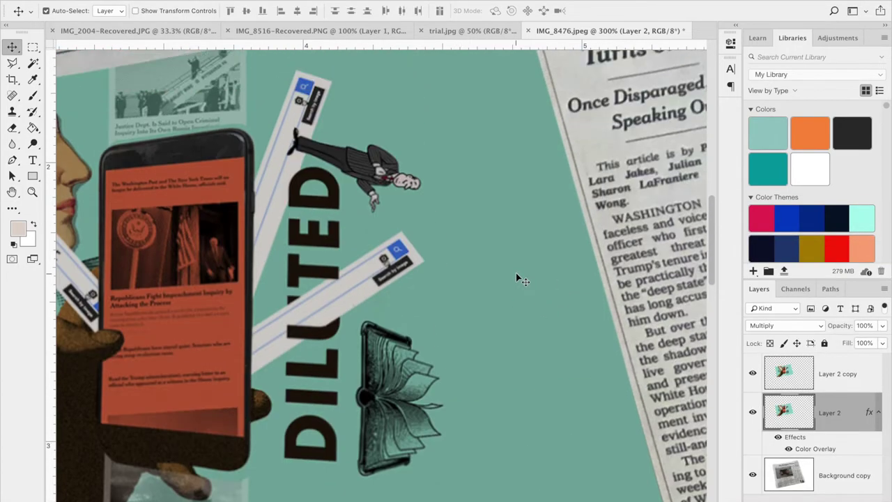
scroll(516, 272, up, 3)
scroll(516, 272, left, 10)
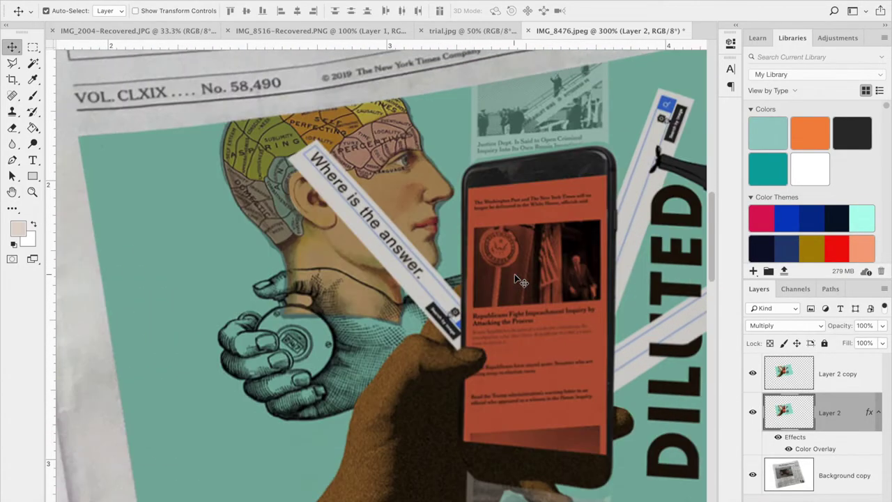
scroll(516, 277, down, 6)
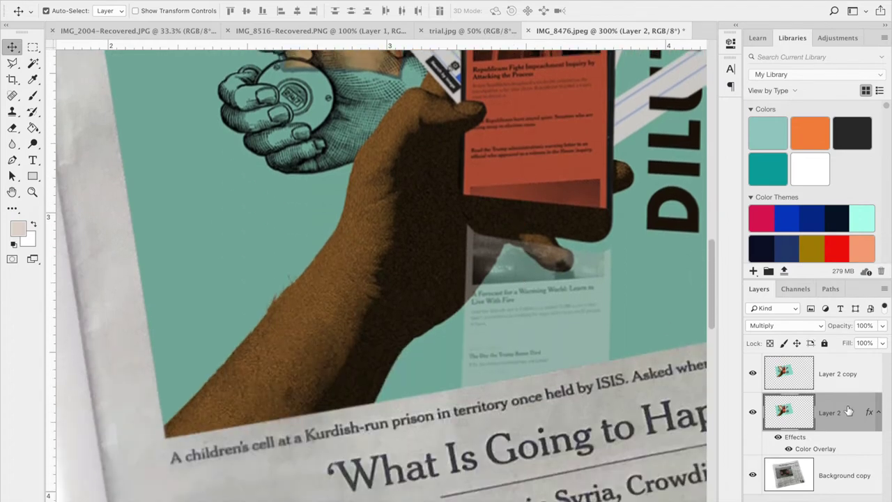